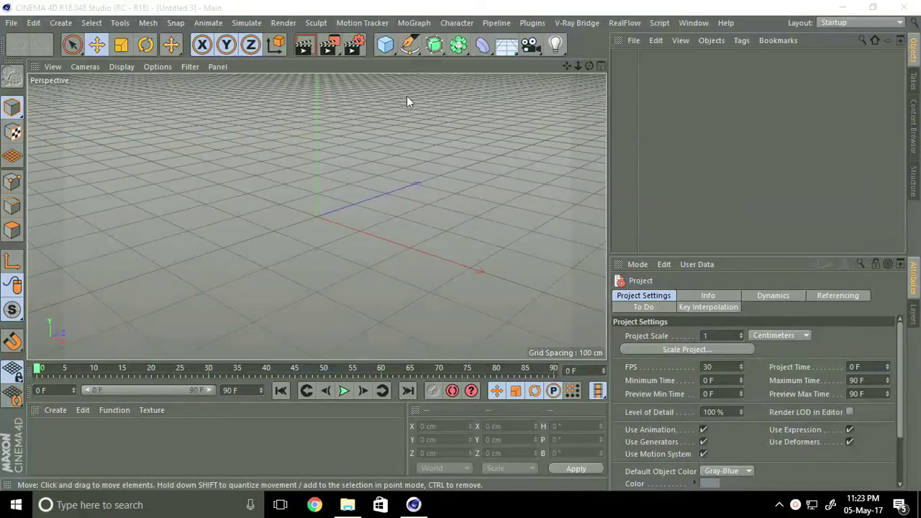
# Step: Add a Cube primitive and set its Size X, Y and Z to 1000 cm
pyautogui.click(394, 52)
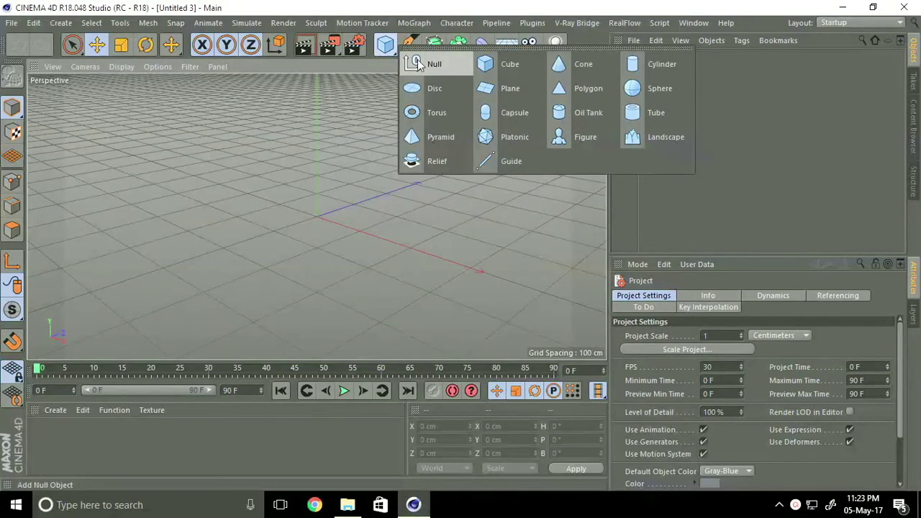
pyautogui.click(496, 70)
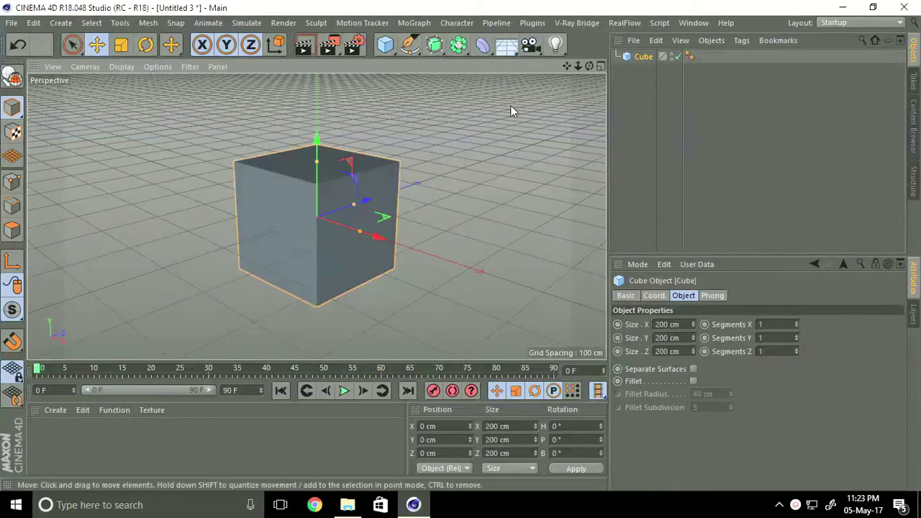
pyautogui.click(690, 325)
pyautogui.write('1000')
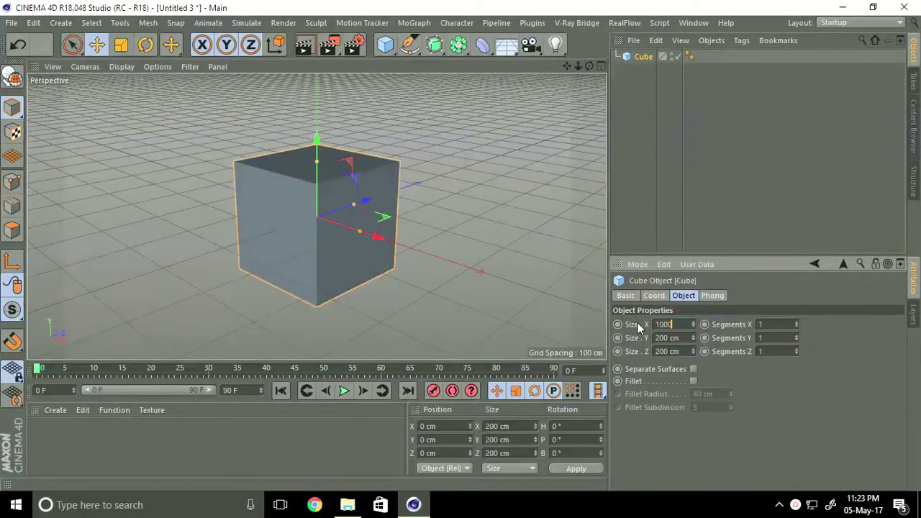
pyautogui.press('Tab')
pyautogui.write('1000')
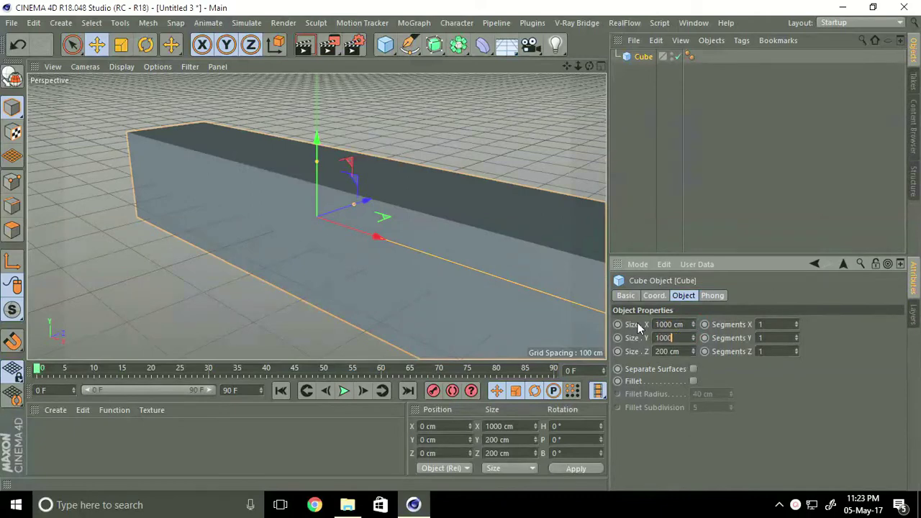
pyautogui.press('Tab')
pyautogui.write('1000')
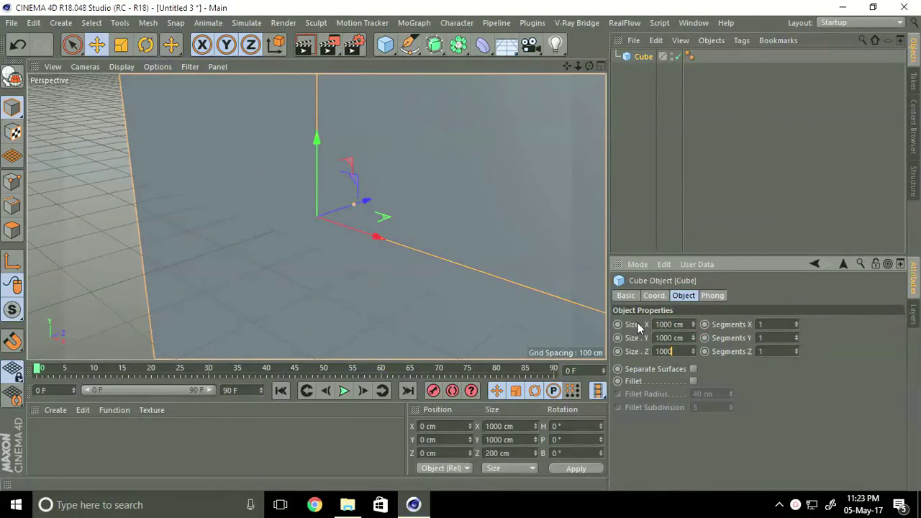
pyautogui.press('Return')
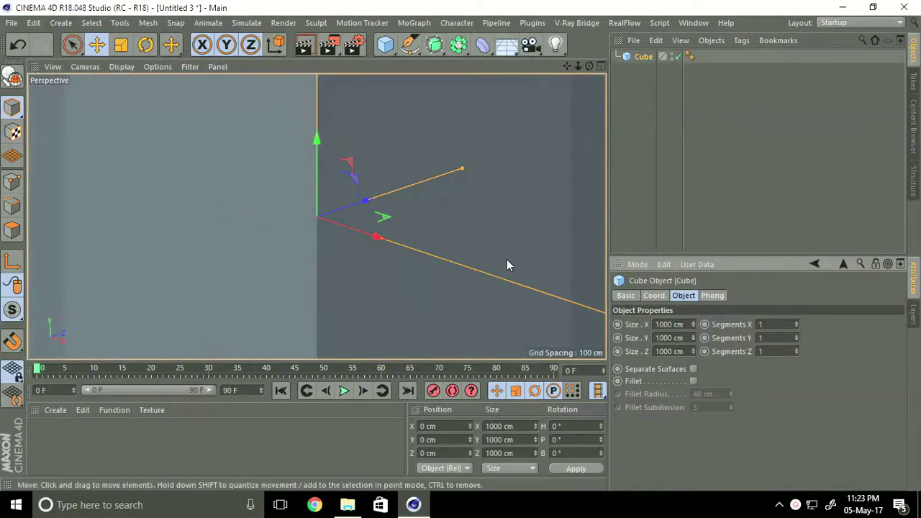
pyautogui.keyDown('alt'); pyautogui.moveTo(507, 259); pyautogui.dragTo(279, 235); pyautogui.keyUp('alt')
pyautogui.keyDown('alt'); pyautogui.moveTo(277, 230); pyautogui.dragTo(274, 222, button='middle'); pyautogui.keyUp('alt')
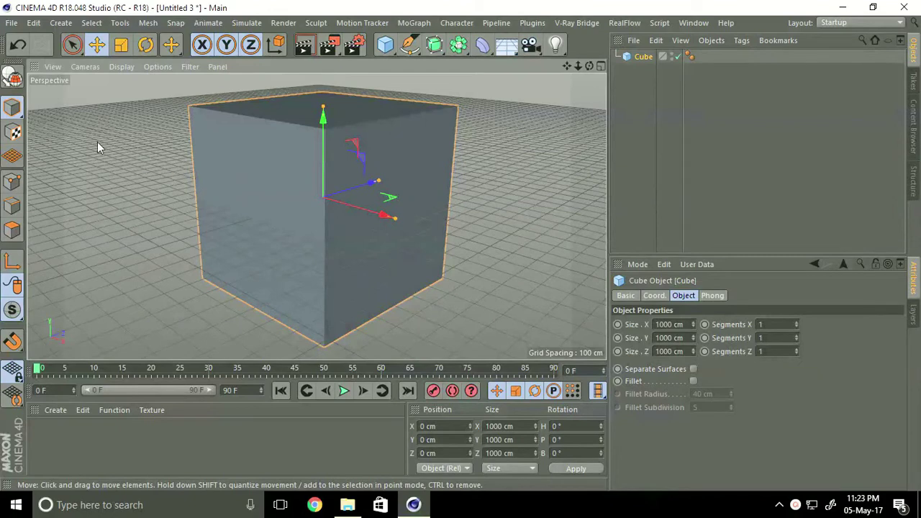
# Step: Make the cube editable and set the viewport display to Gouraud Shading (Lines)
pyautogui.click(16, 76)
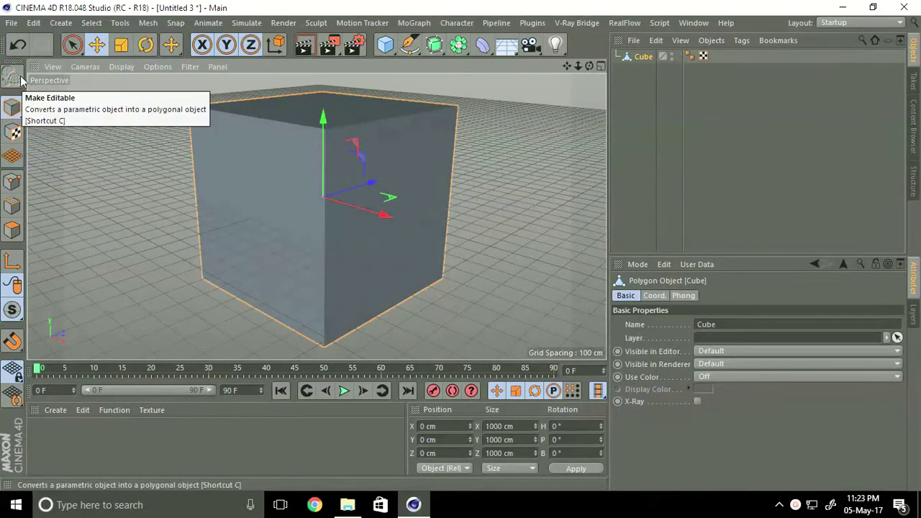
pyautogui.click(124, 67)
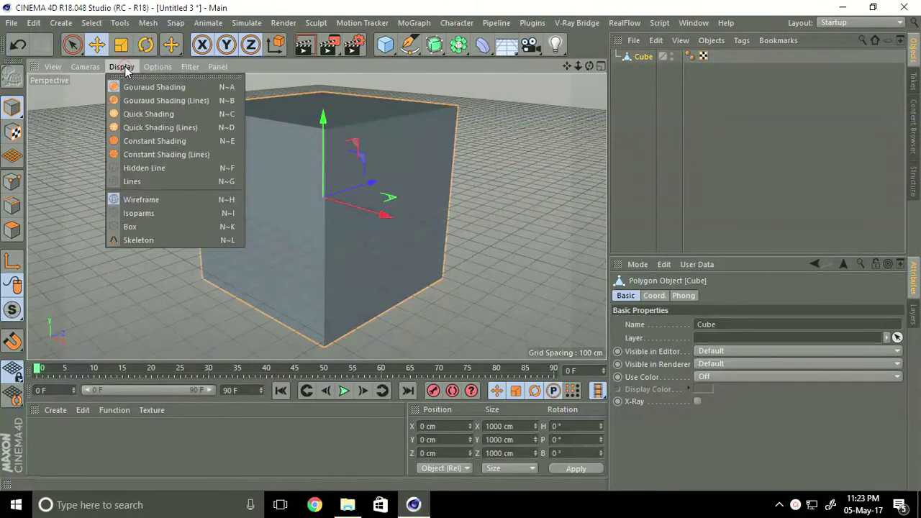
pyautogui.click(144, 101)
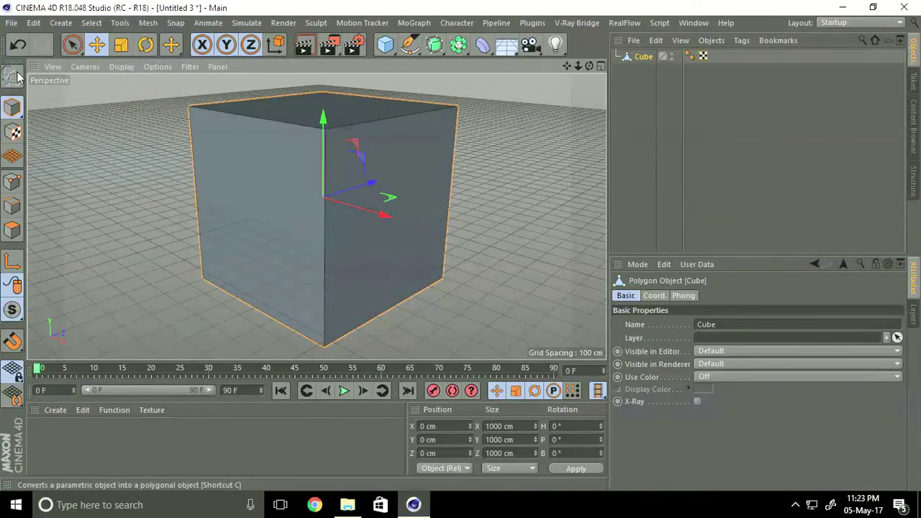
# Step: Delete the cube's front and right polygons, then return to Model mode
pyautogui.click(12, 230)
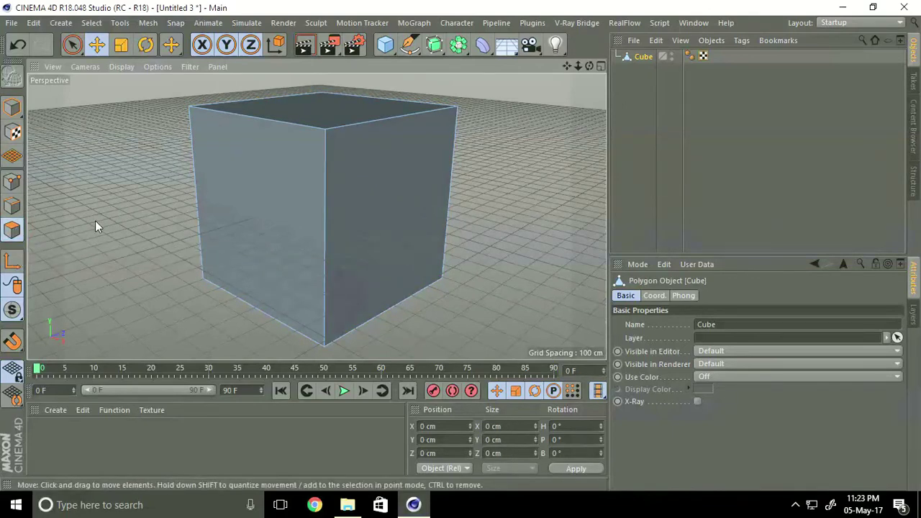
pyautogui.click(233, 199)
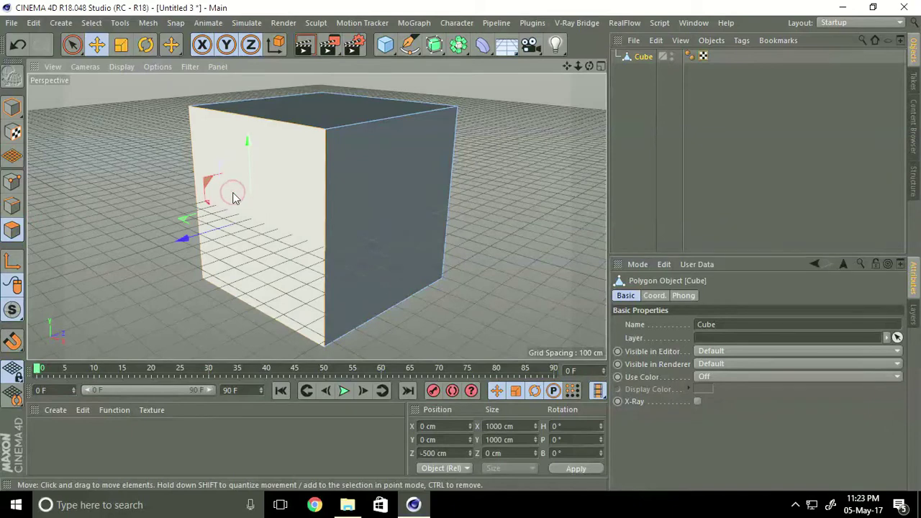
pyautogui.press('Delete')
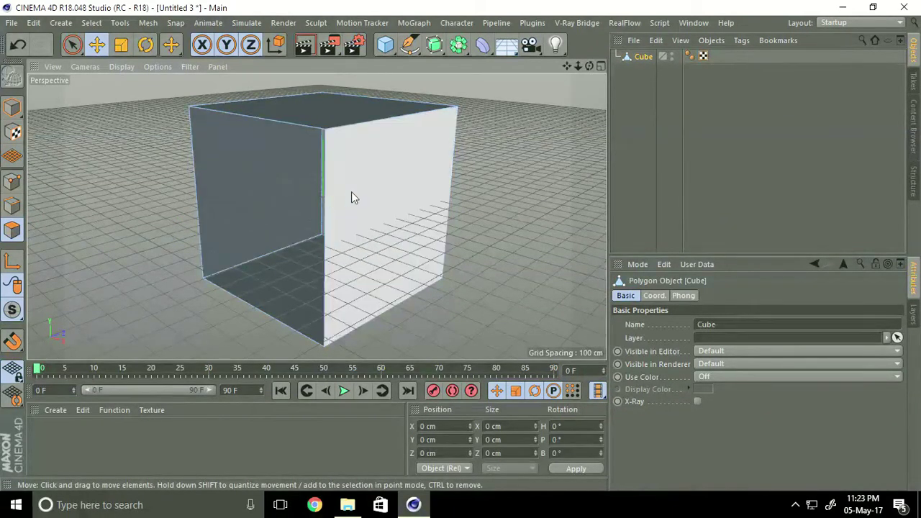
pyautogui.click(352, 194)
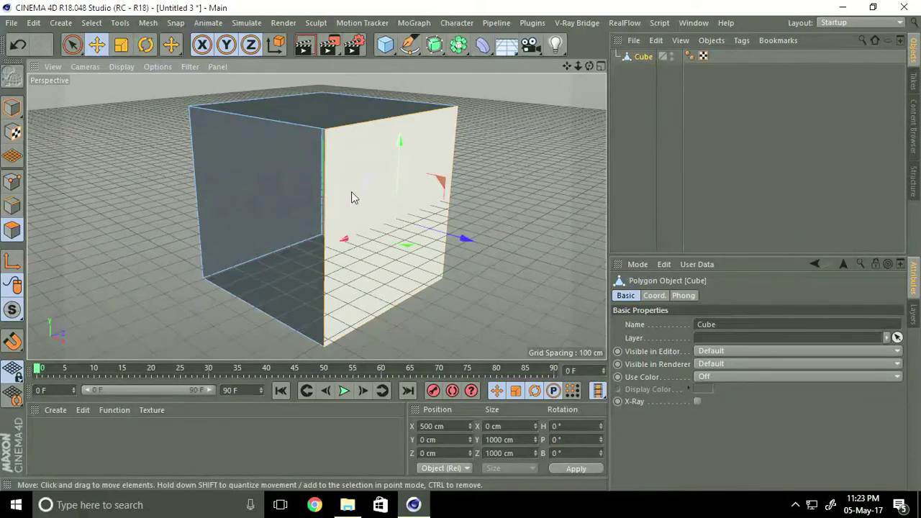
pyautogui.press('Delete')
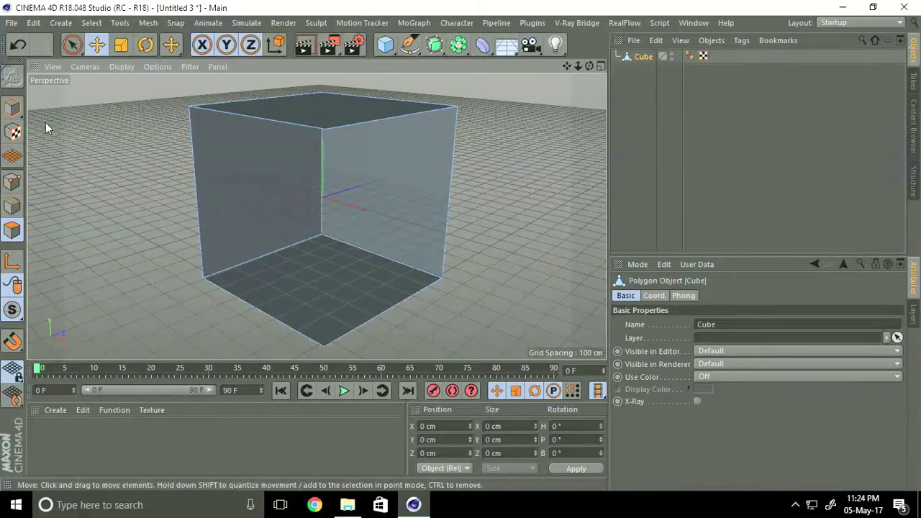
pyautogui.click(14, 107)
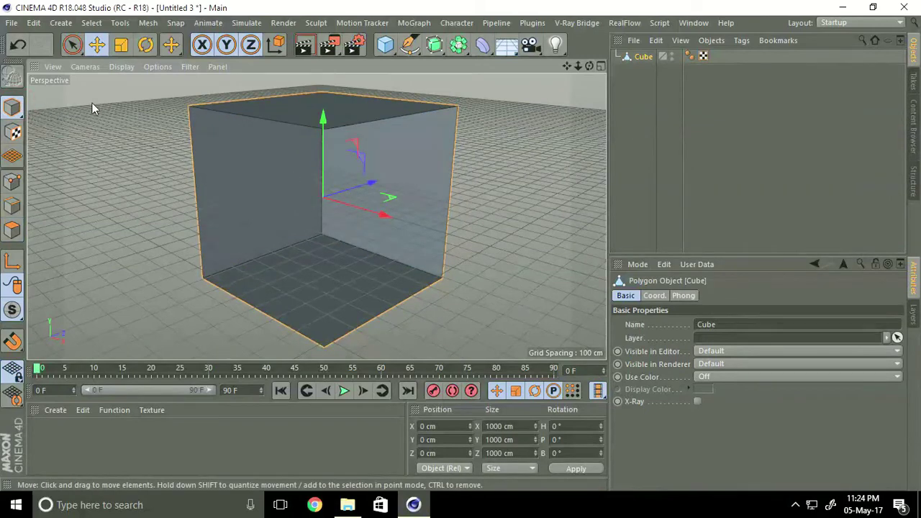
# Step: Add a second 200 cm cube, Cube.1, and make it editable
pyautogui.click(385, 44)
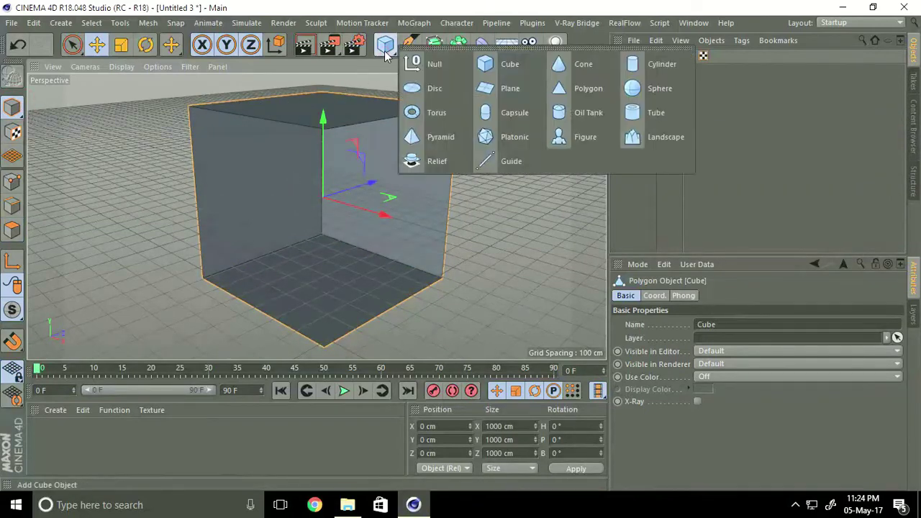
pyautogui.click(488, 66)
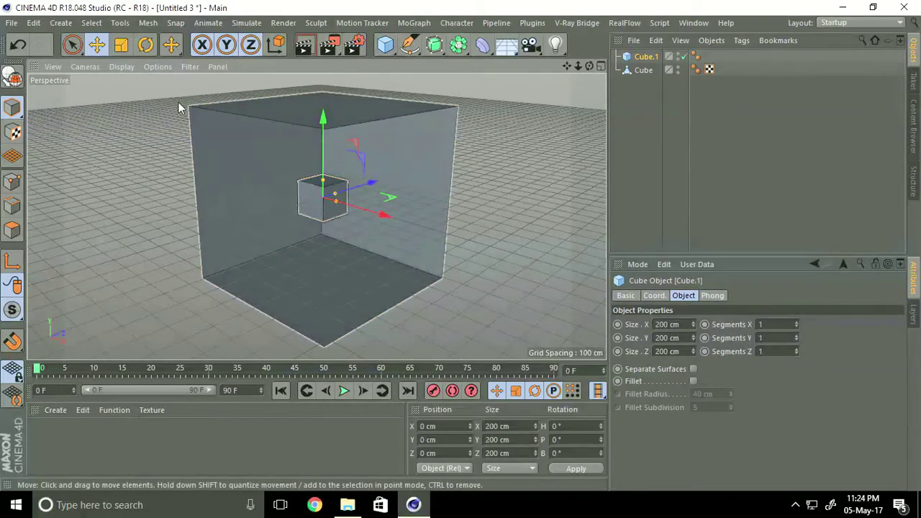
pyautogui.click(12, 76)
pyautogui.scroll(3, 391, 201)
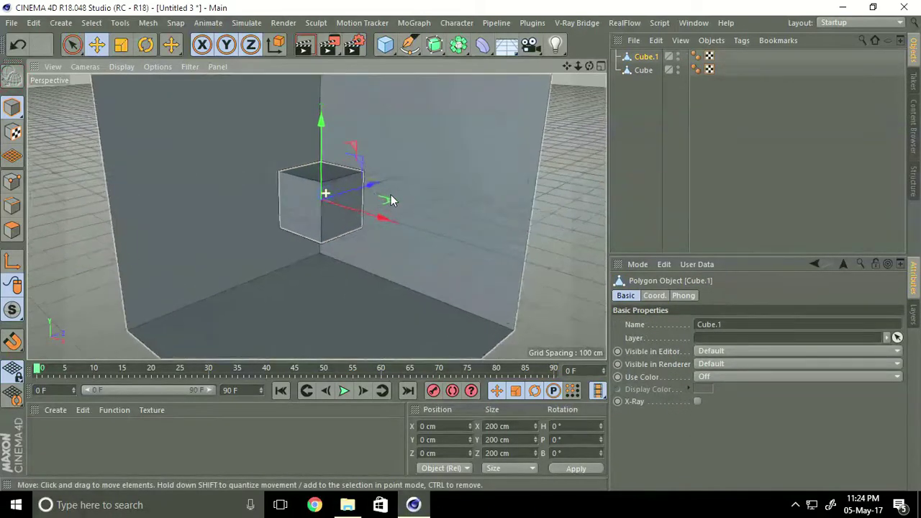
pyautogui.scroll(2, 450, 199)
pyautogui.keyDown('alt'); pyautogui.moveTo(449, 199); pyautogui.dragTo(250, 144); pyautogui.keyUp('alt')
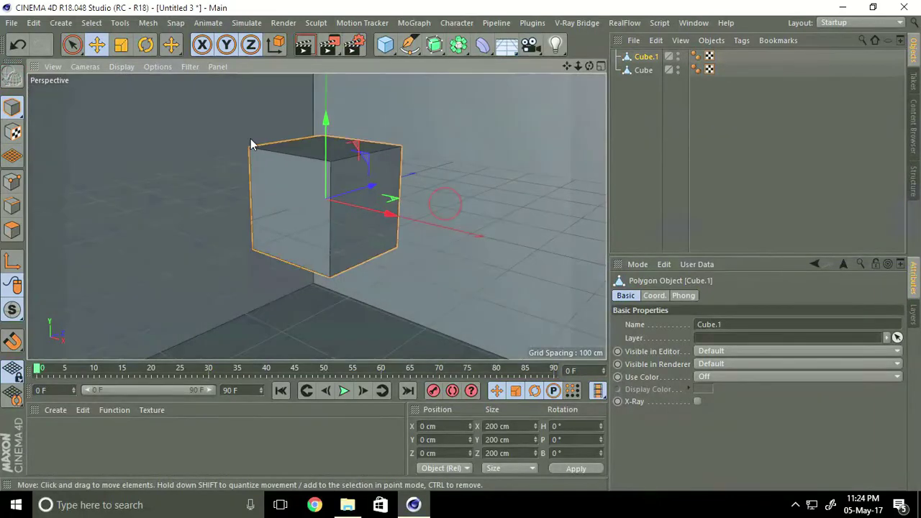
# Step: Scale Cube.1 along X into a thin slab about 15.5 cm thick
pyautogui.click(123, 49)
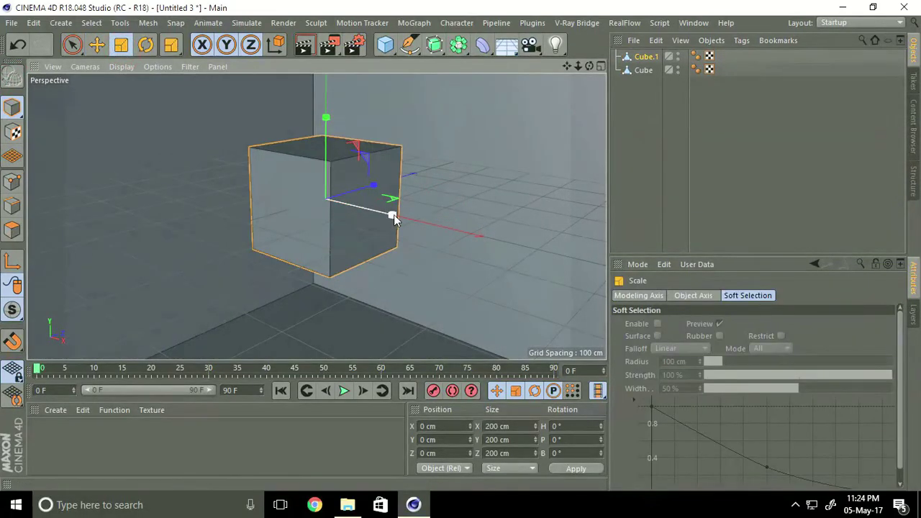
pyautogui.moveTo(395, 219); pyautogui.dragTo(277, 213)
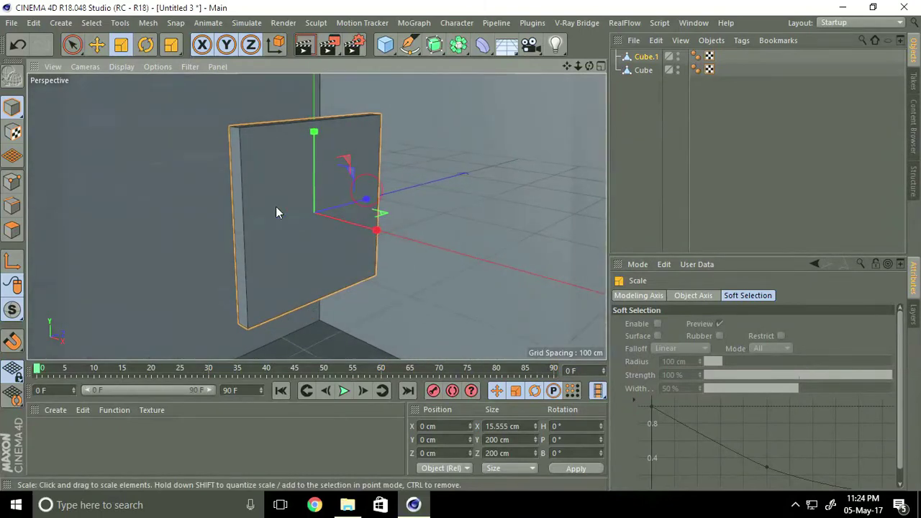
pyautogui.click(13, 228)
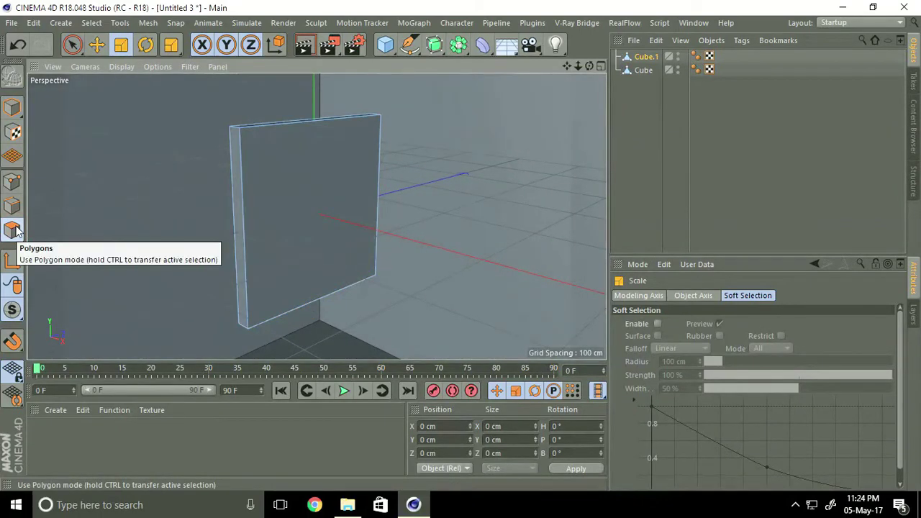
# Step: Inset the slab's front face and extrude it inward to form a hollow frame border
pyautogui.click(284, 180)
pyautogui.rightClick(266, 138)
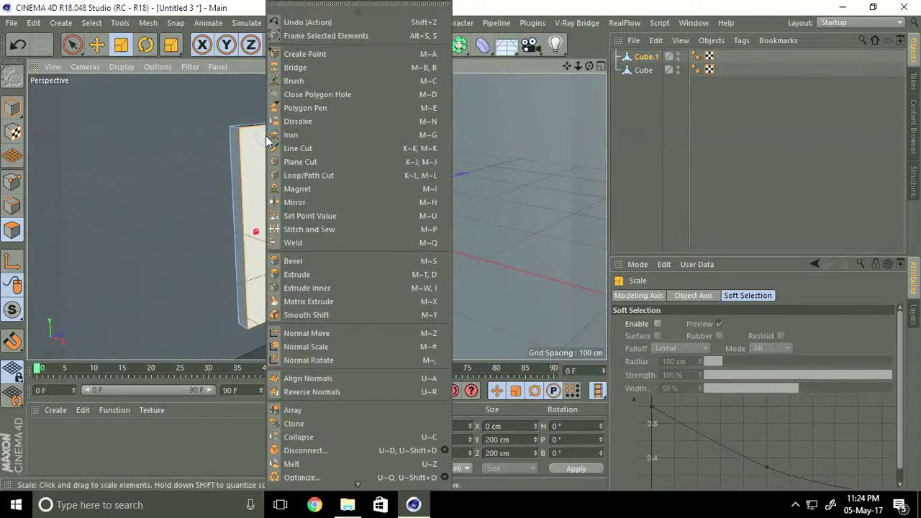
pyautogui.click(341, 288)
pyautogui.moveTo(359, 133); pyautogui.dragTo(461, 245)
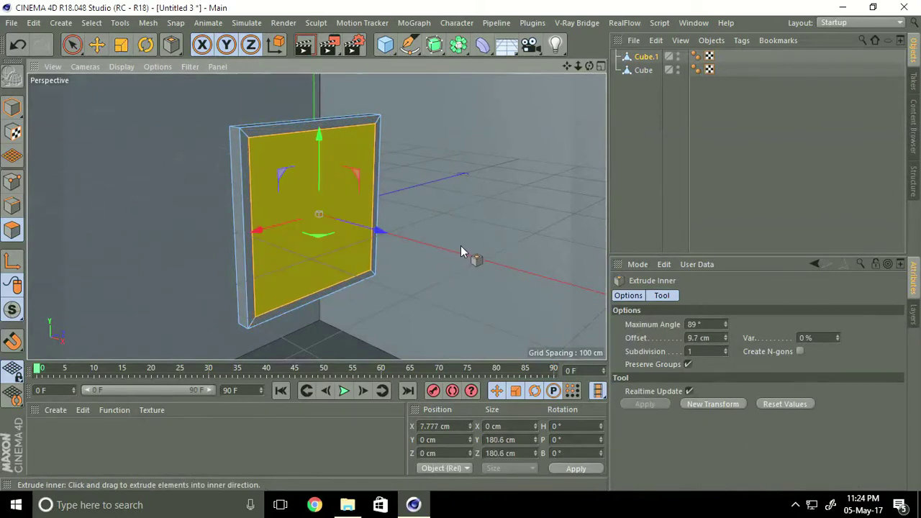
pyautogui.rightClick(358, 135)
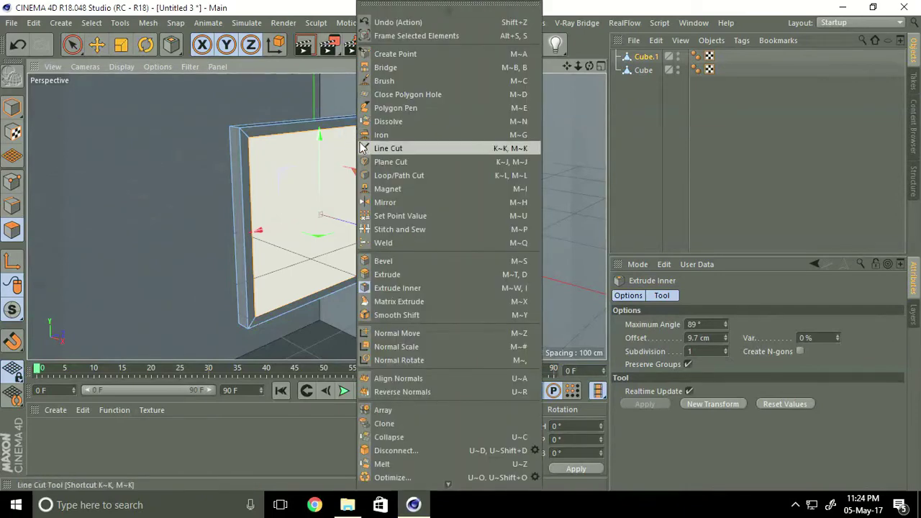
pyautogui.click(413, 281)
pyautogui.moveTo(413, 282); pyautogui.dragTo(462, 248)
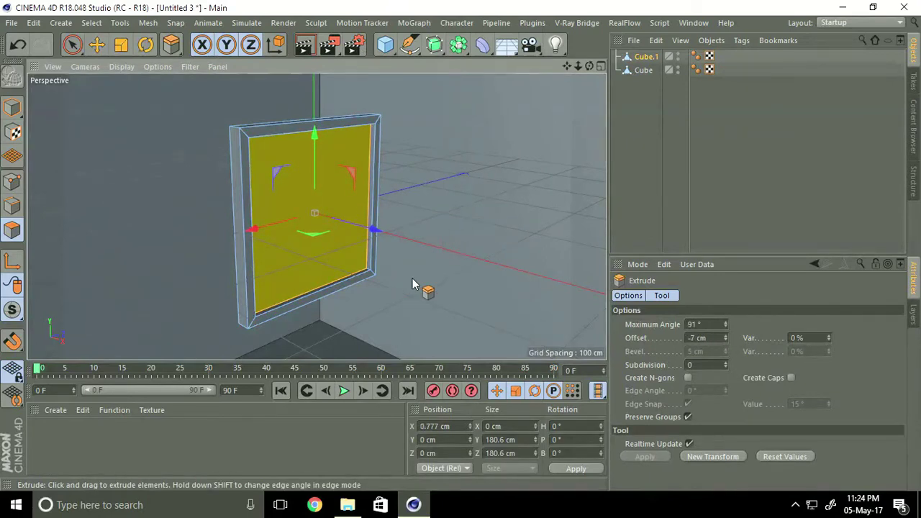
pyautogui.rightClick(343, 141)
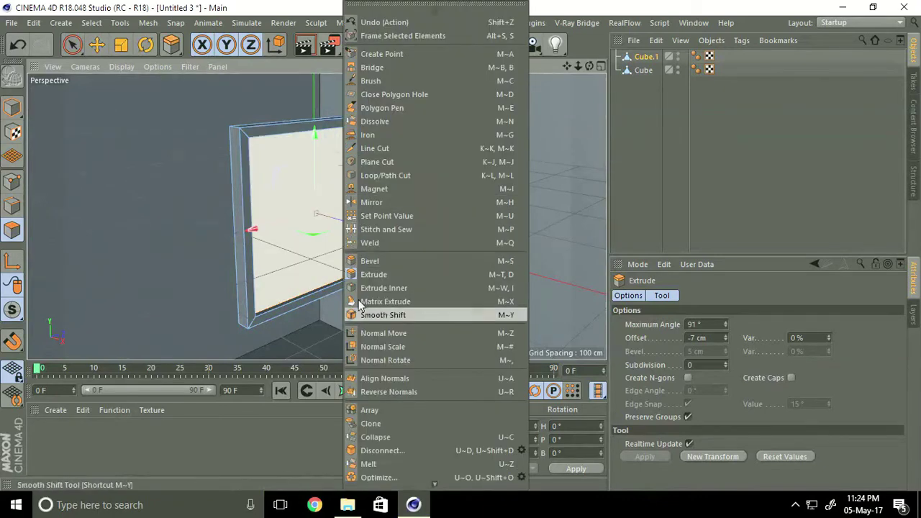
pyautogui.click(416, 450)
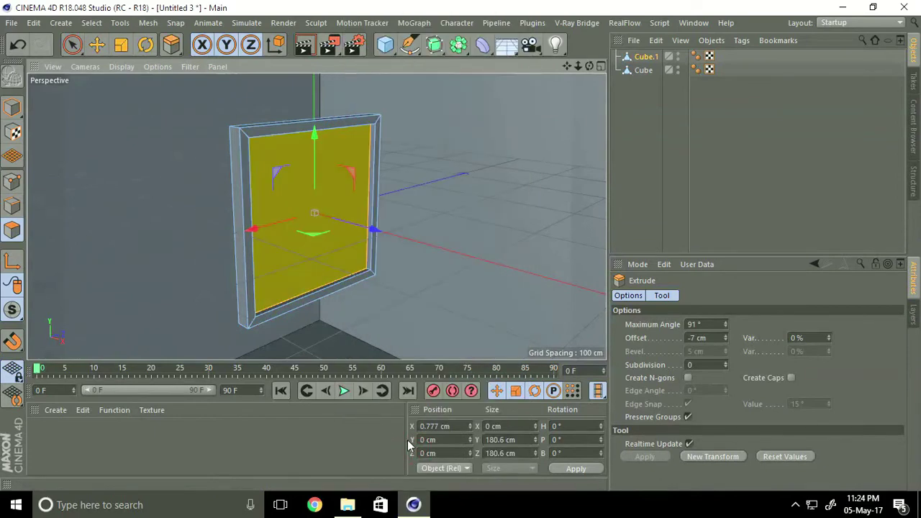
# Step: Move the frame along X to about -497 cm so it sits against the wall
pyautogui.click(96, 45)
pyautogui.click(11, 106)
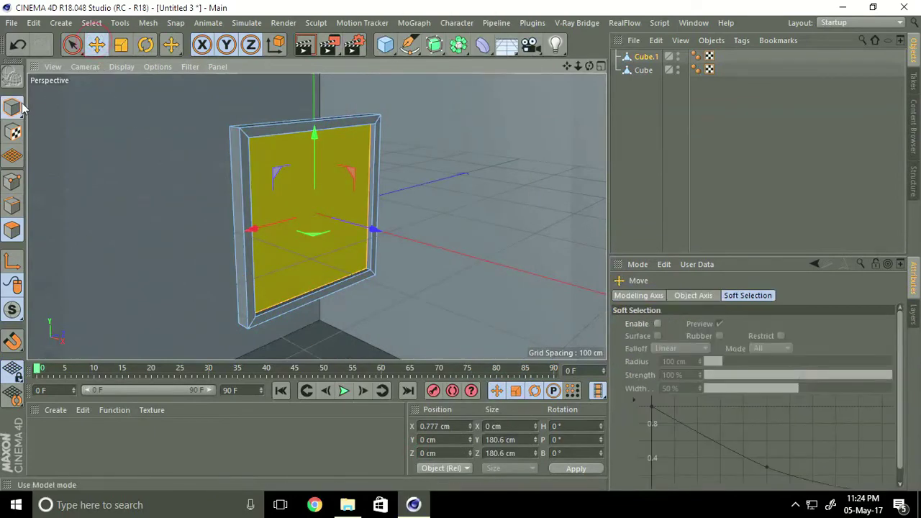
pyautogui.keyDown('alt'); pyautogui.moveTo(354, 237); pyautogui.dragTo(285, 194); pyautogui.keyUp('alt')
pyautogui.keyDown('alt'); pyautogui.moveTo(203, 173); pyautogui.dragTo(267, 175); pyautogui.keyUp('alt')
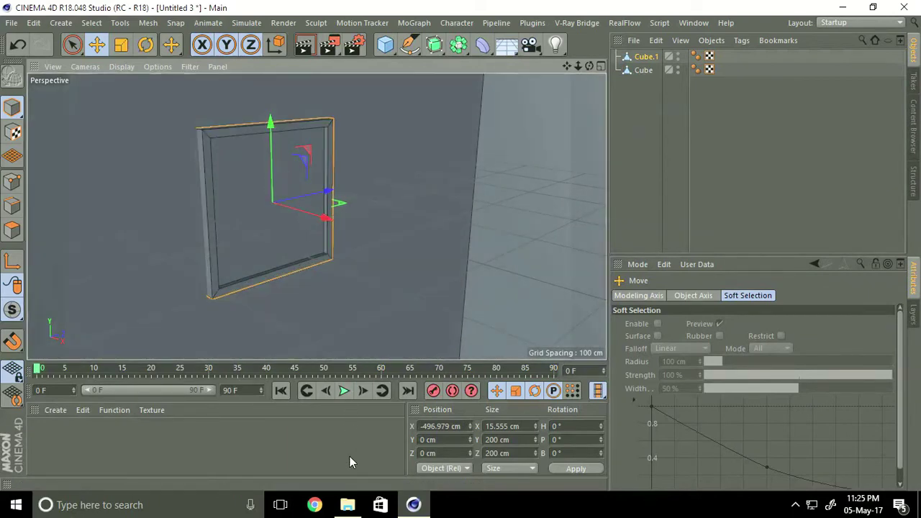
# Step: Preview the dark wood, white wall, paint_01, paint_02 and Paint_03 images, then close Photo Viewer
pyautogui.click(348, 504)
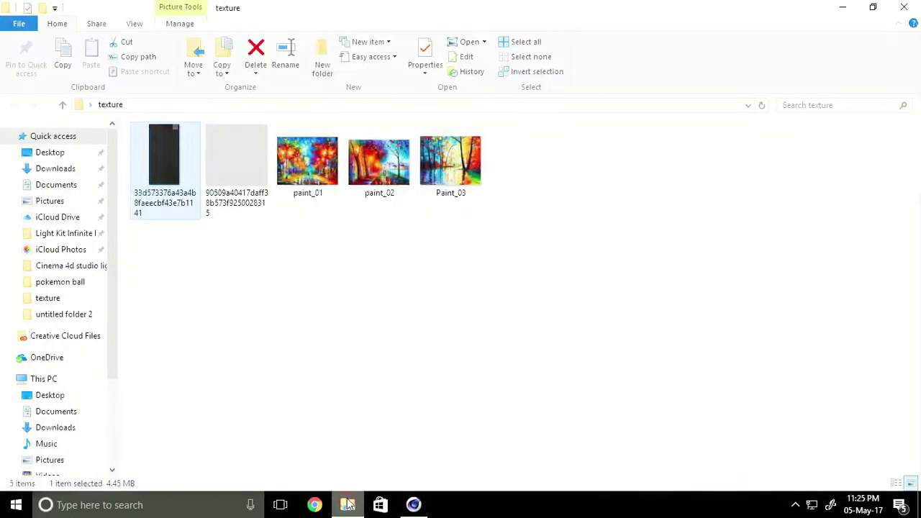
pyautogui.doubleClick(180, 178)
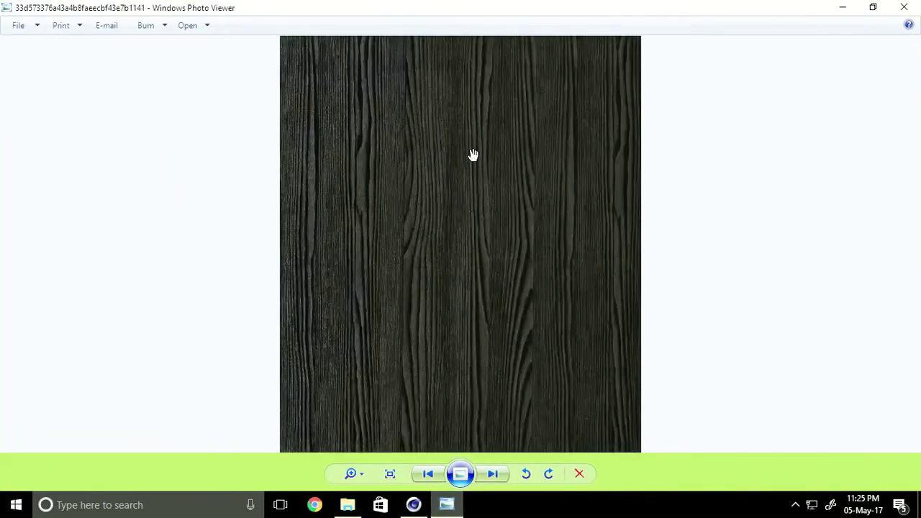
pyautogui.moveTo(470, 135); pyautogui.dragTo(452, 319)
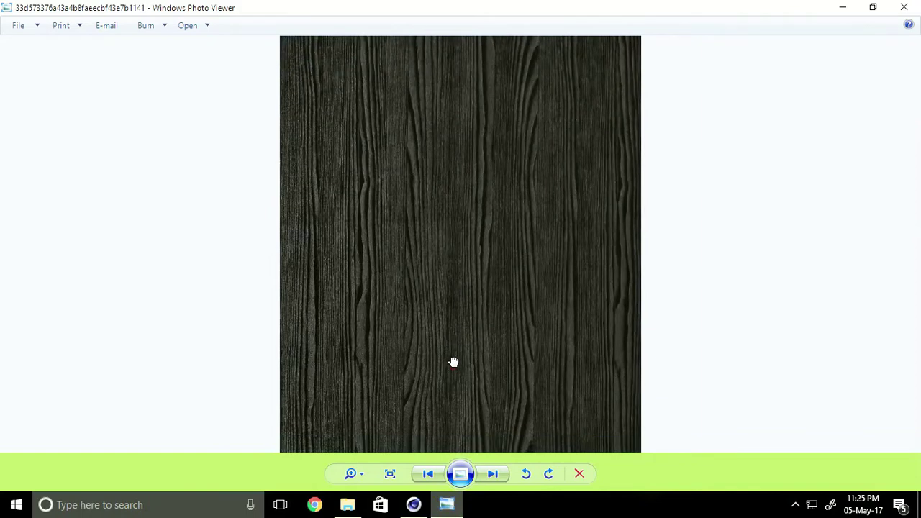
pyautogui.moveTo(453, 362); pyautogui.dragTo(458, 222)
pyautogui.click(492, 474)
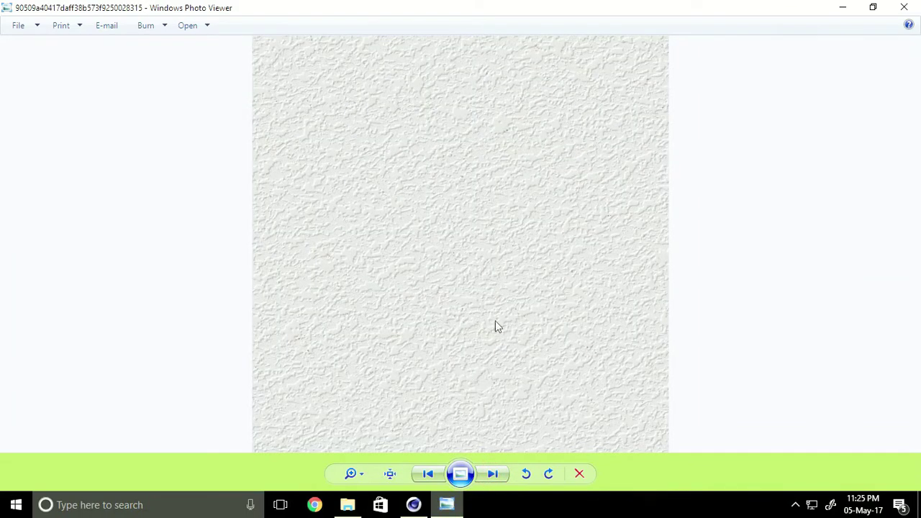
pyautogui.click(492, 475)
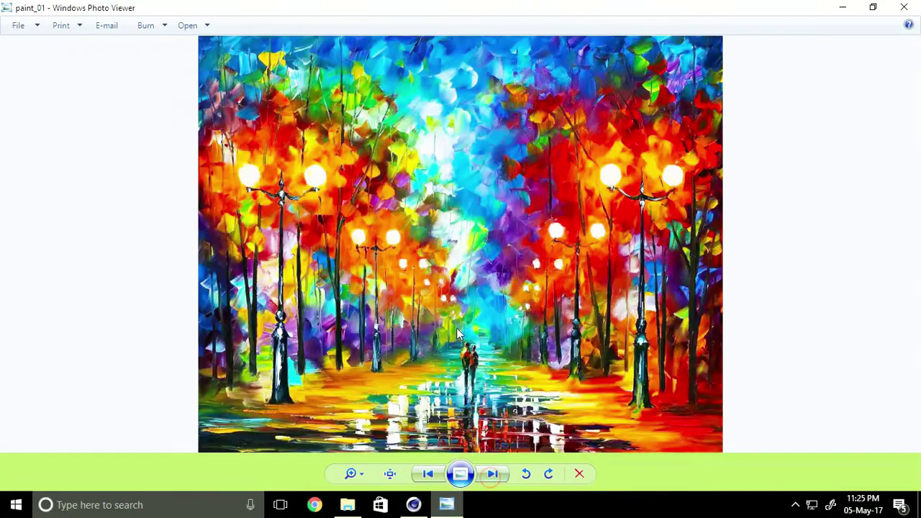
pyautogui.click(492, 475)
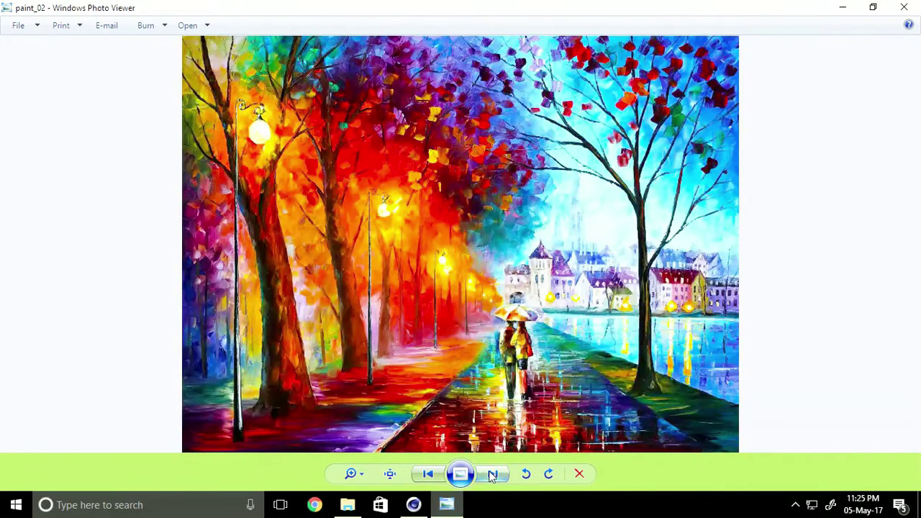
pyautogui.click(492, 475)
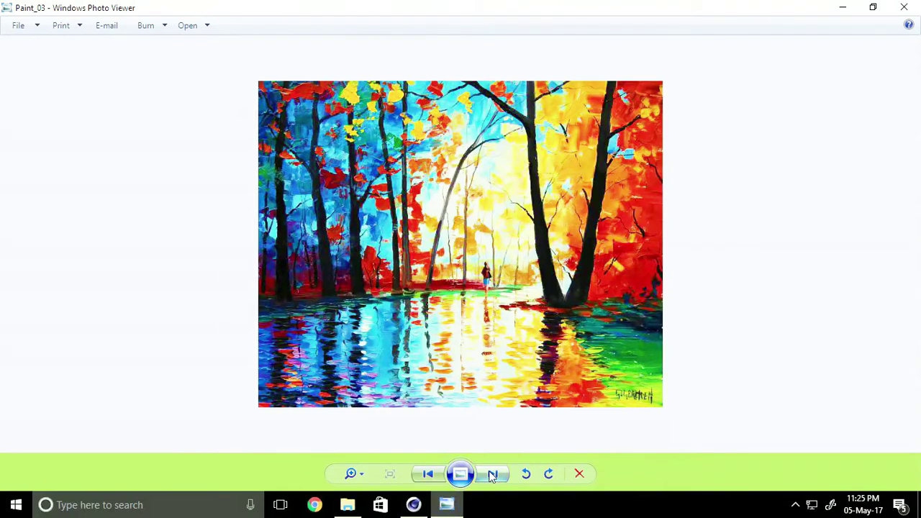
pyautogui.click(904, 7)
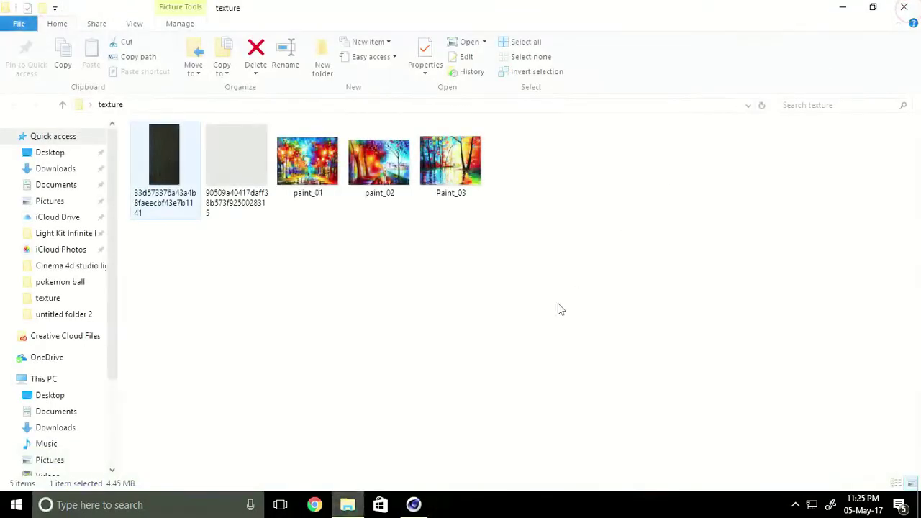
# Step: Create a new material Mat with the white wall texture image as its Color
pyautogui.click(422, 504)
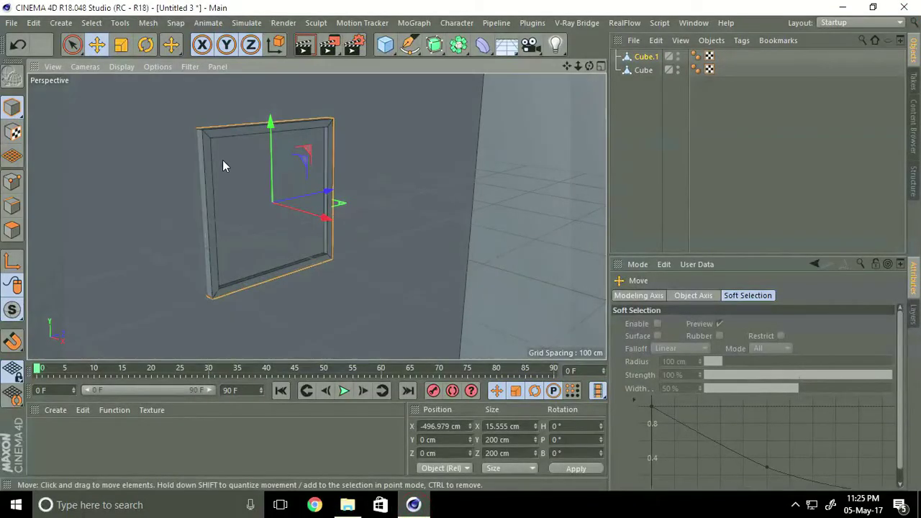
pyautogui.keyDown('alt'); pyautogui.moveTo(250, 148); pyautogui.dragTo(259, 149); pyautogui.keyUp('alt')
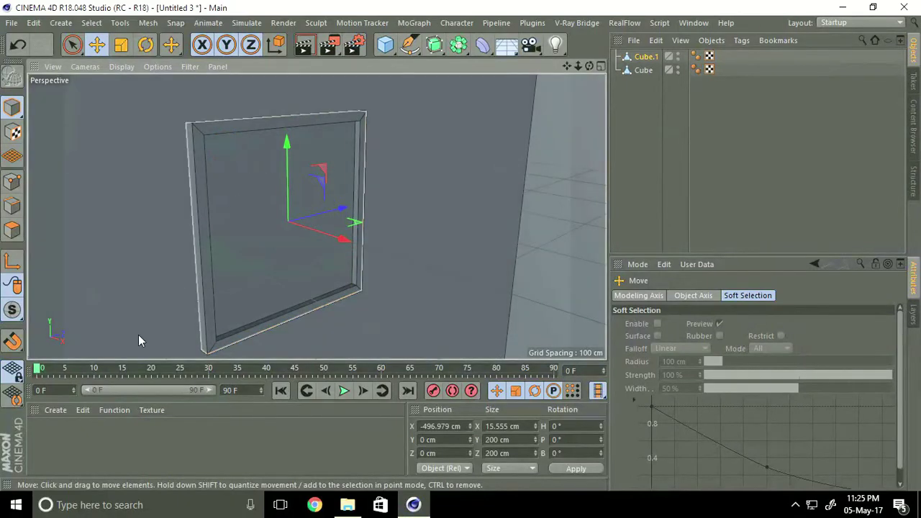
pyautogui.click(59, 413)
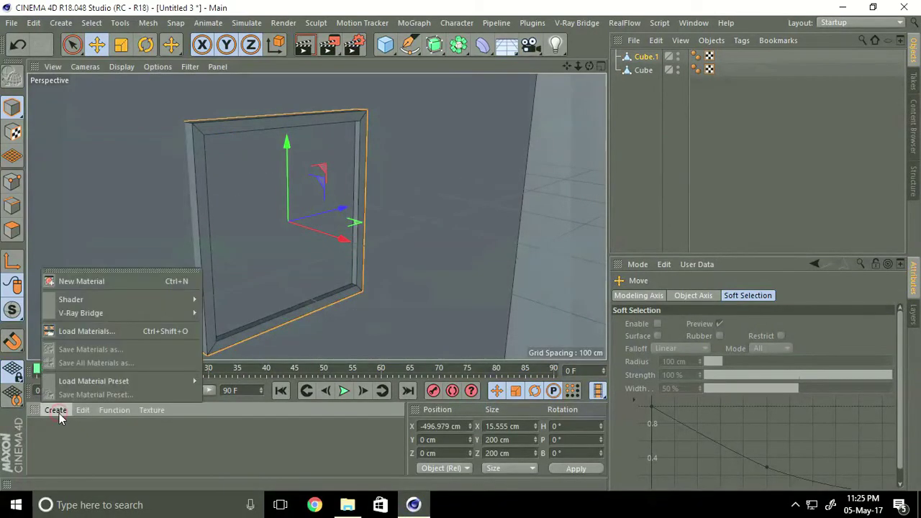
pyautogui.click(84, 281)
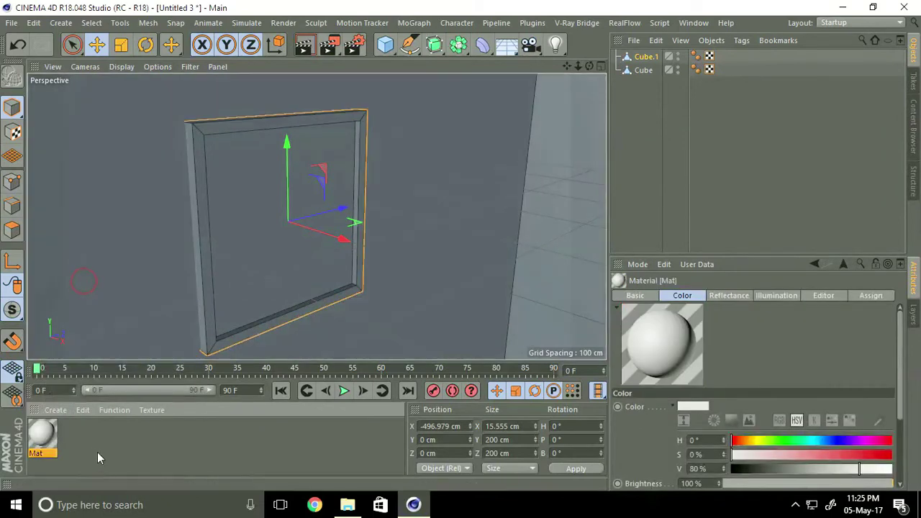
pyautogui.doubleClick(41, 438)
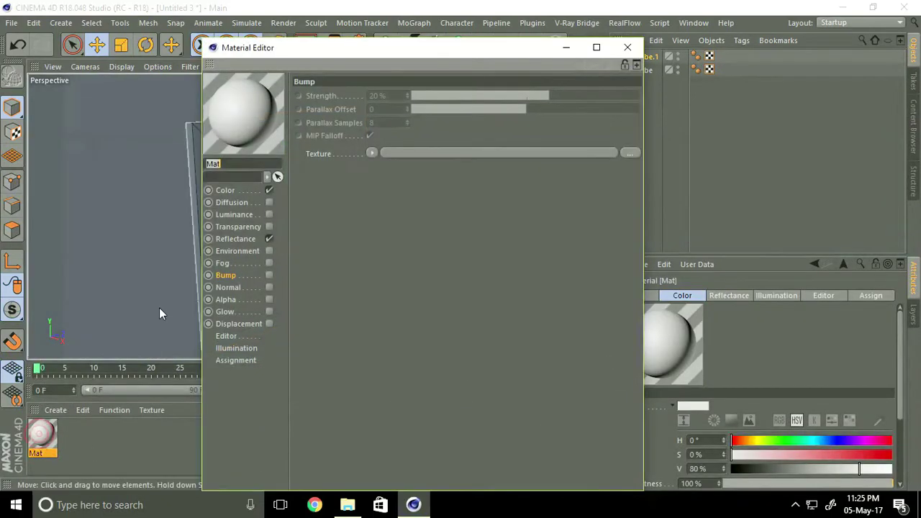
pyautogui.click(225, 192)
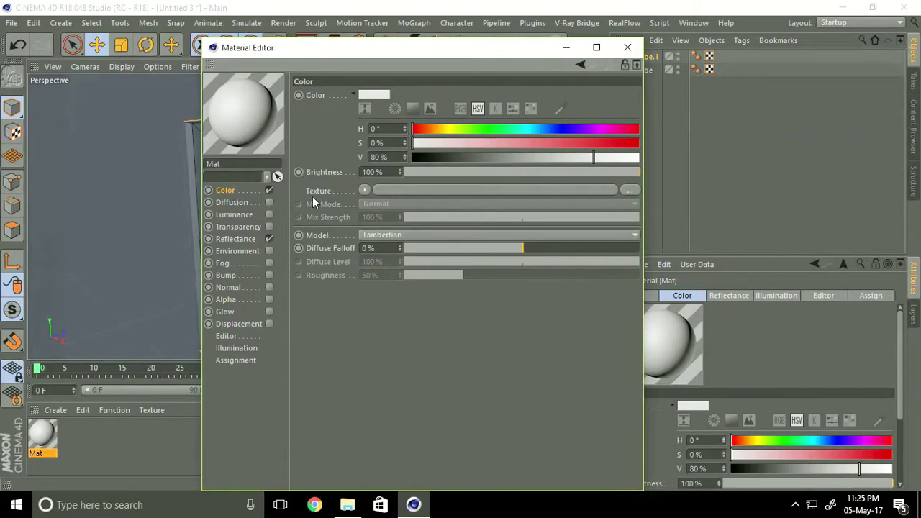
pyautogui.click(629, 189)
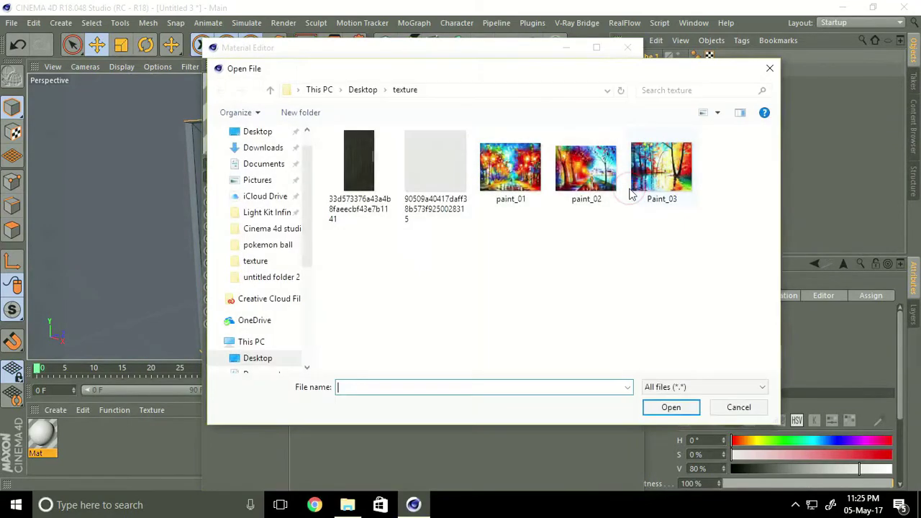
pyautogui.click(441, 185)
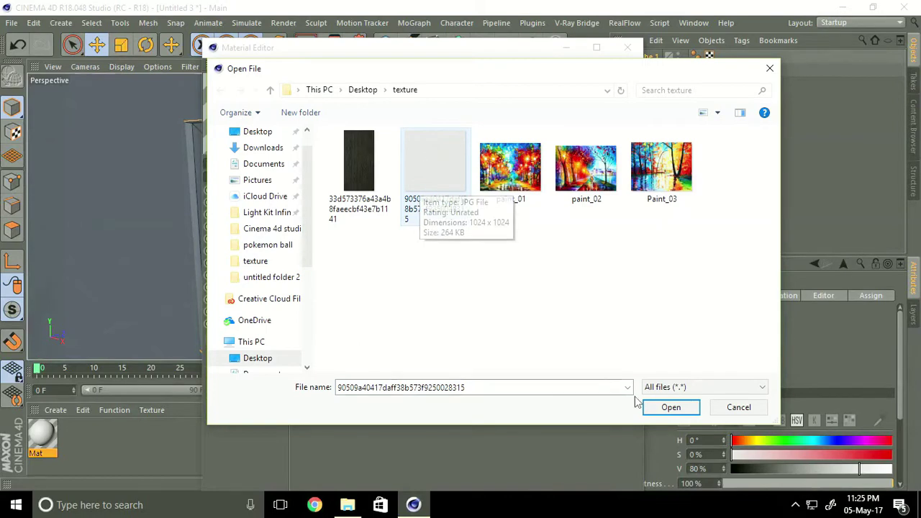
pyautogui.click(660, 409)
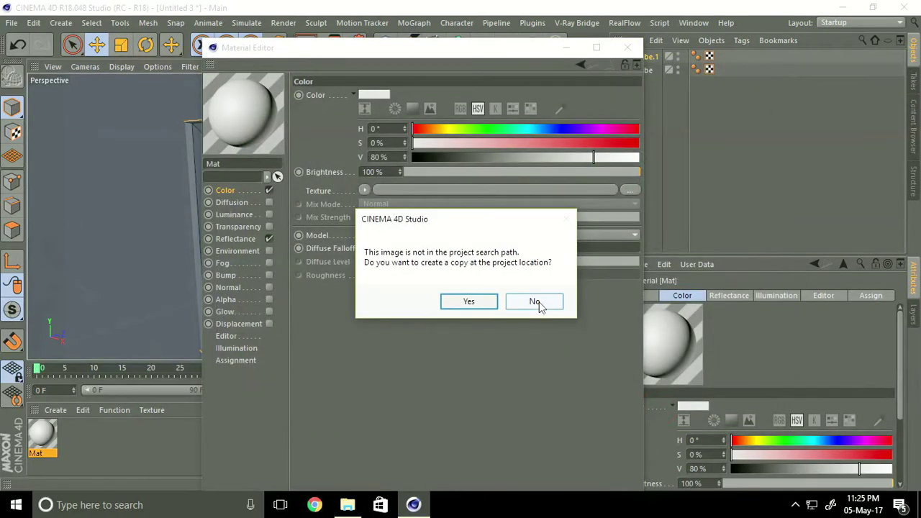
pyautogui.click(534, 302)
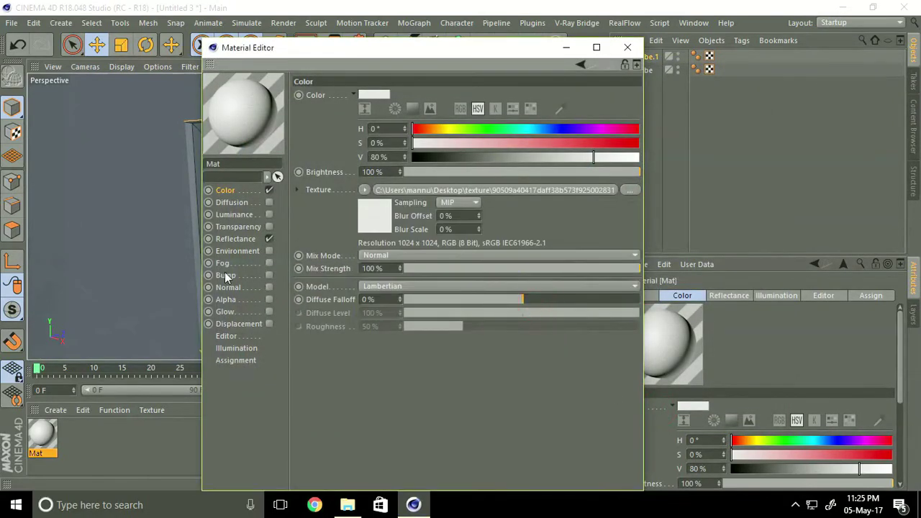
# Step: Enable Bump on Mat and load the same white wall image there
pyautogui.click(269, 276)
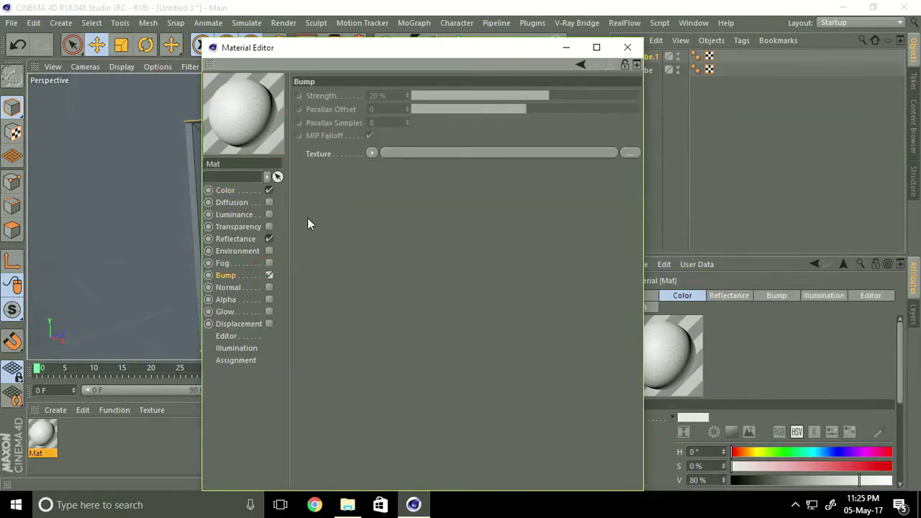
pyautogui.click(630, 154)
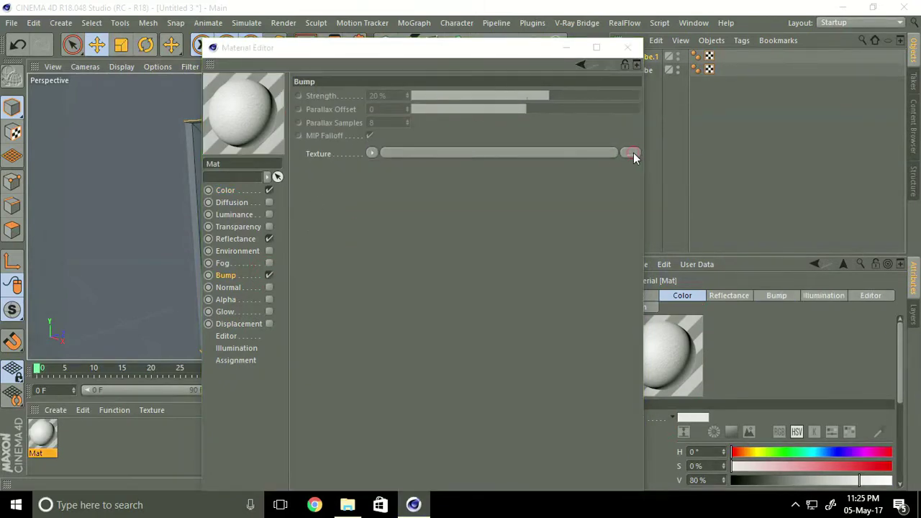
pyautogui.click(434, 162)
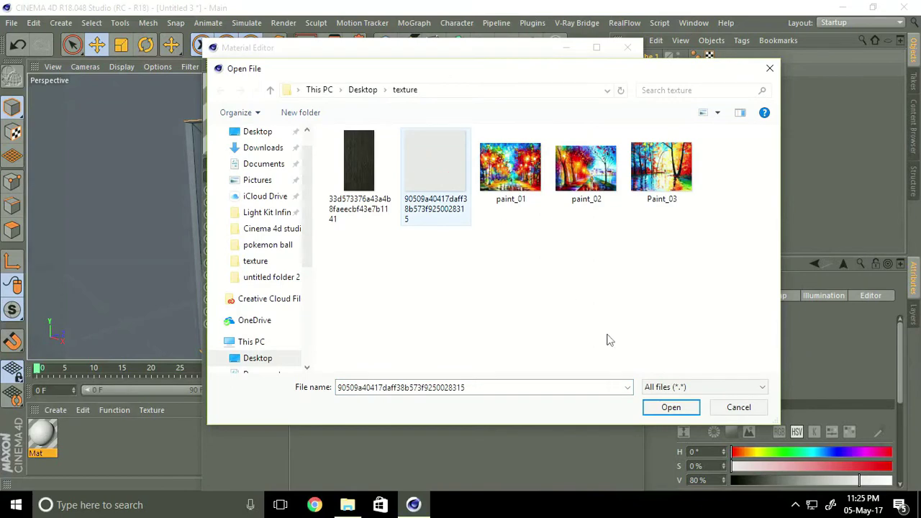
pyautogui.click(671, 407)
pyautogui.click(561, 311)
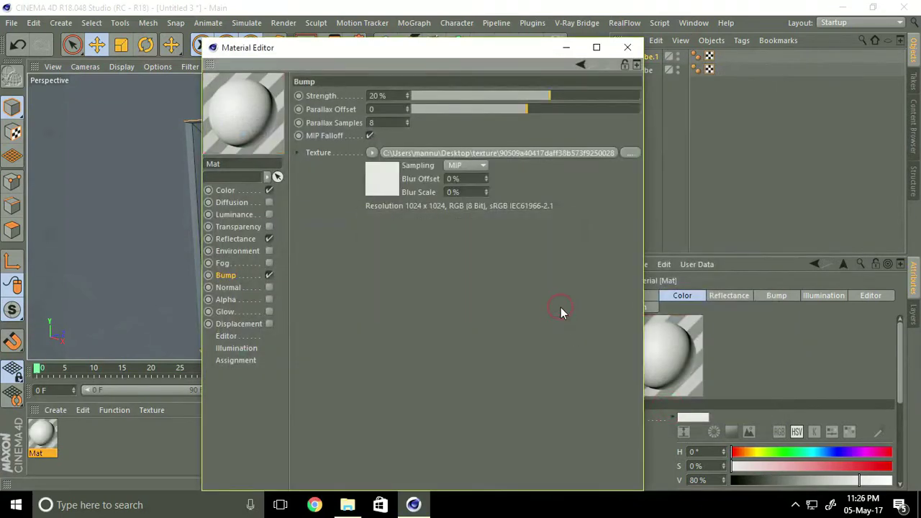
pyautogui.click(628, 48)
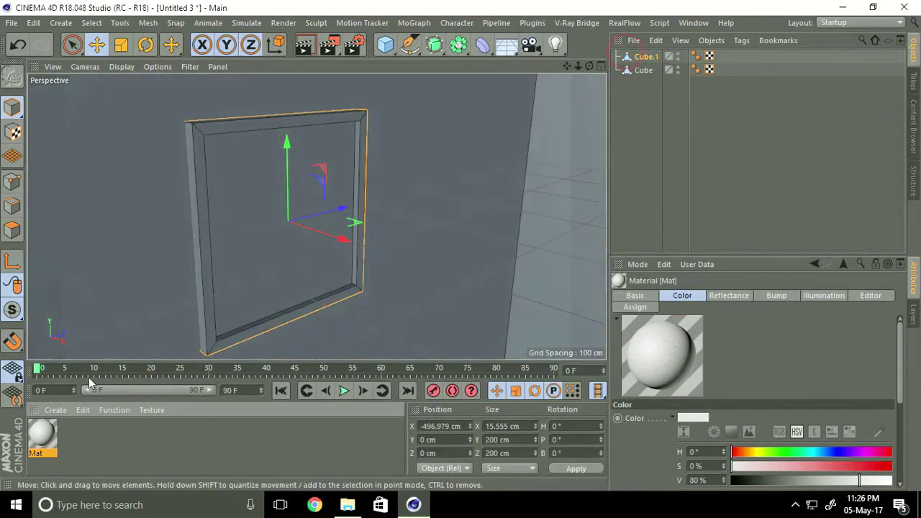
# Step: Apply Mat to the room cube and set Length U and V to 25% for 4 × 4 tiling
pyautogui.moveTo(42, 436); pyautogui.dragTo(123, 251)
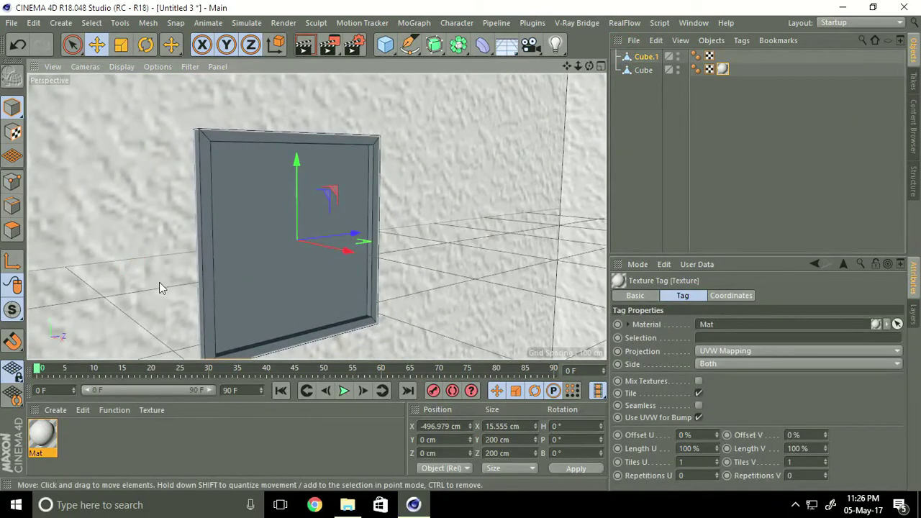
pyautogui.keyDown('alt'); pyautogui.moveTo(160, 282); pyautogui.dragTo(137, 253); pyautogui.keyUp('alt')
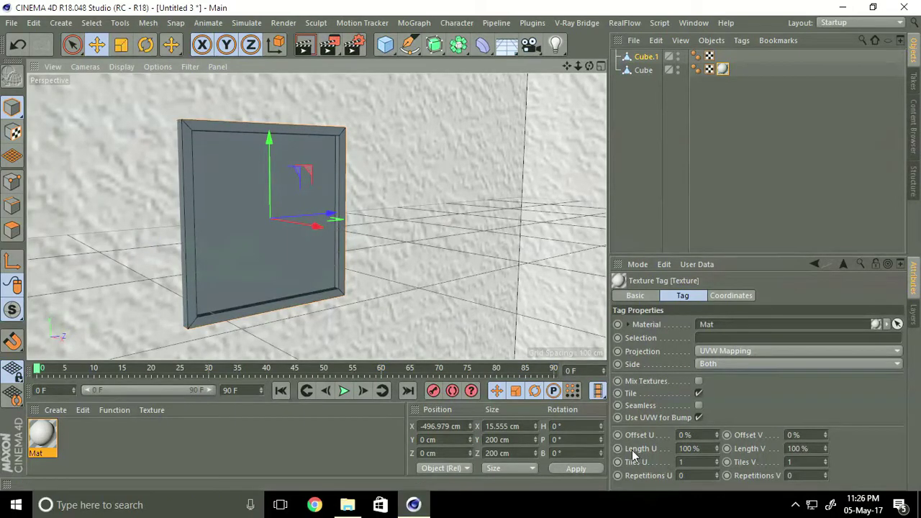
pyautogui.doubleClick(689, 449)
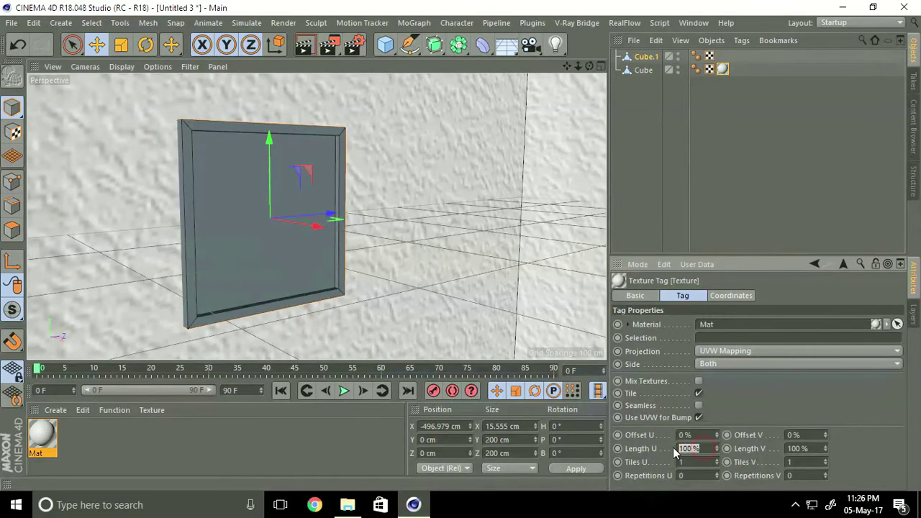
pyautogui.write('25')
pyautogui.press('Return')
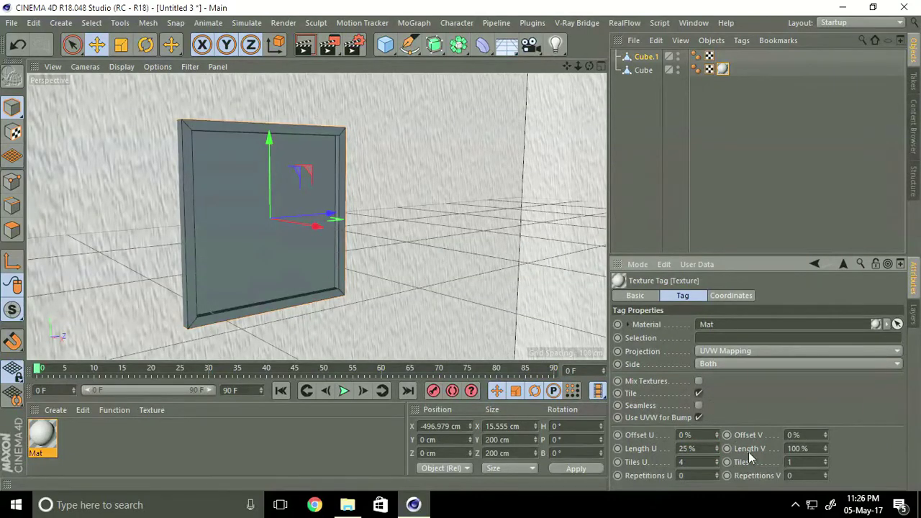
pyautogui.doubleClick(810, 448)
pyautogui.write('25')
pyautogui.press('Return')
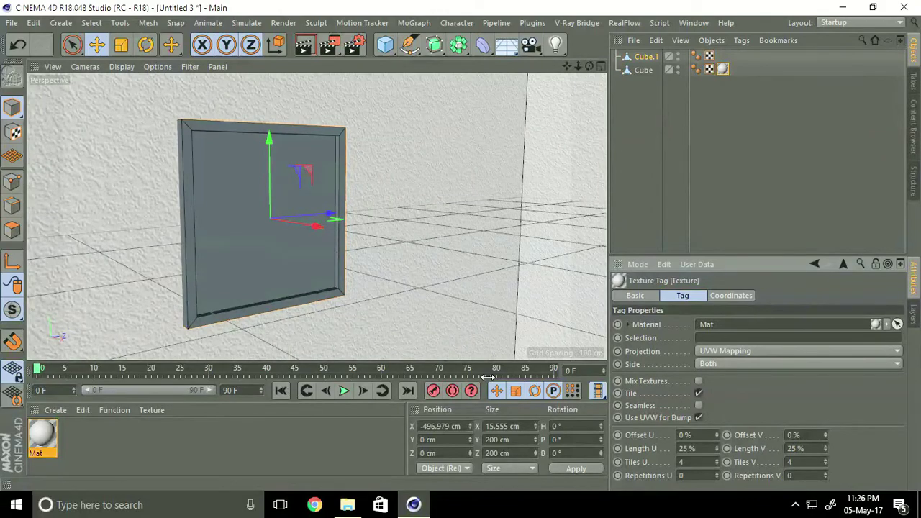
# Step: Orbit to the frame and enter Polygon mode to pick its inner front panel
pyautogui.keyDown('alt'); pyautogui.moveTo(193, 179); pyautogui.dragTo(215, 164); pyautogui.keyUp('alt')
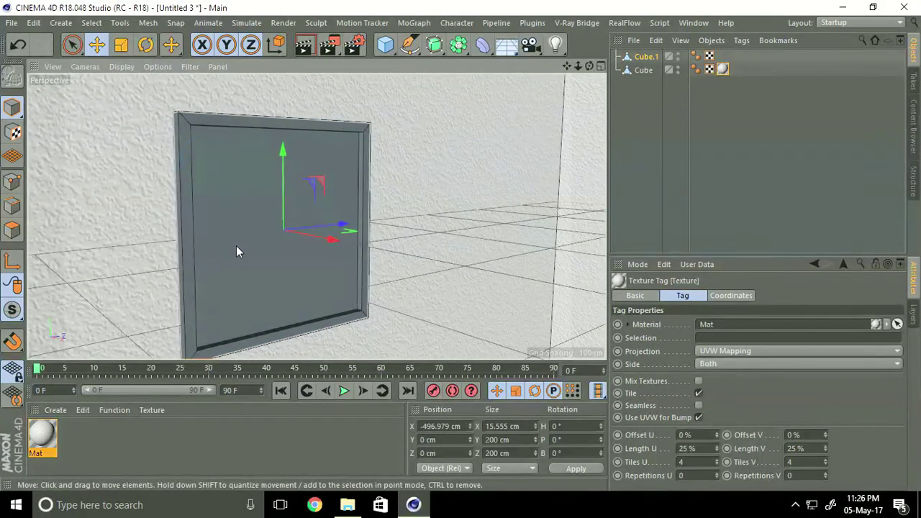
pyautogui.keyDown('alt'); pyautogui.moveTo(237, 251); pyautogui.dragTo(240, 238); pyautogui.keyUp('alt')
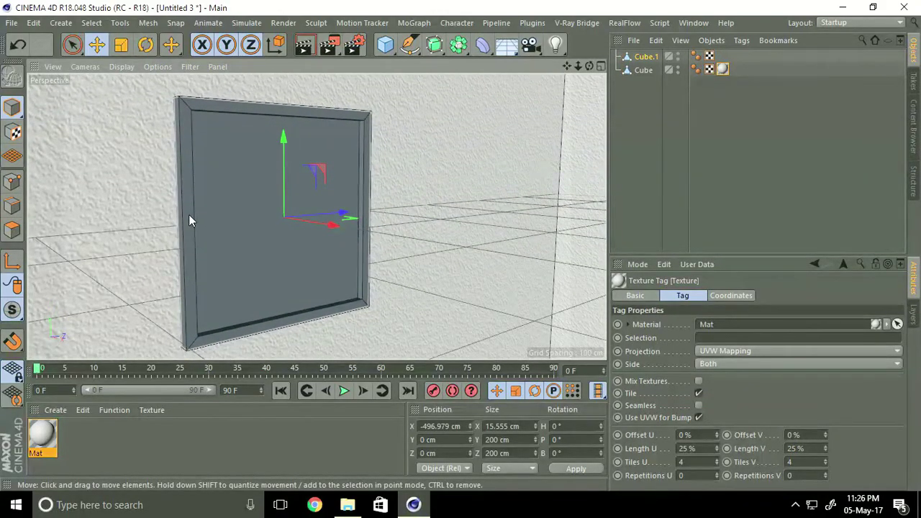
pyautogui.click(11, 230)
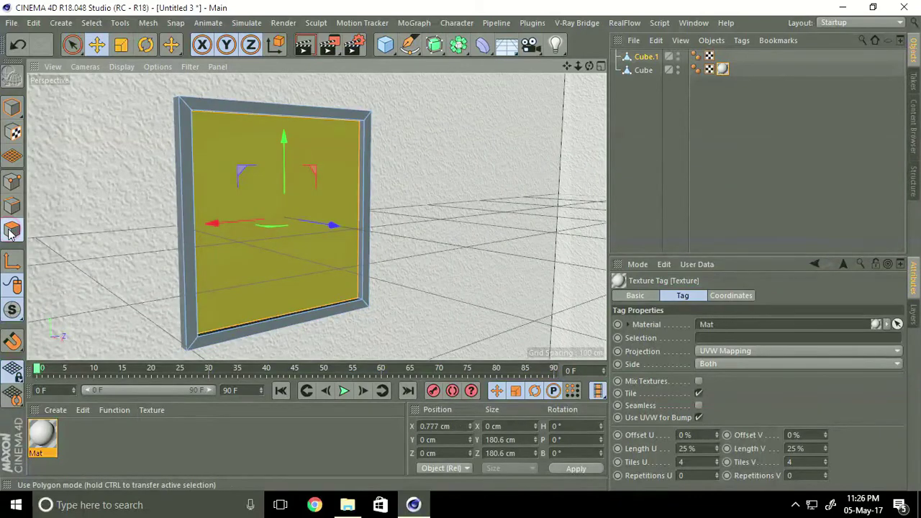
# Step: Create a new material Mat.1 with paint_01 as its Color texture
pyautogui.click(55, 410)
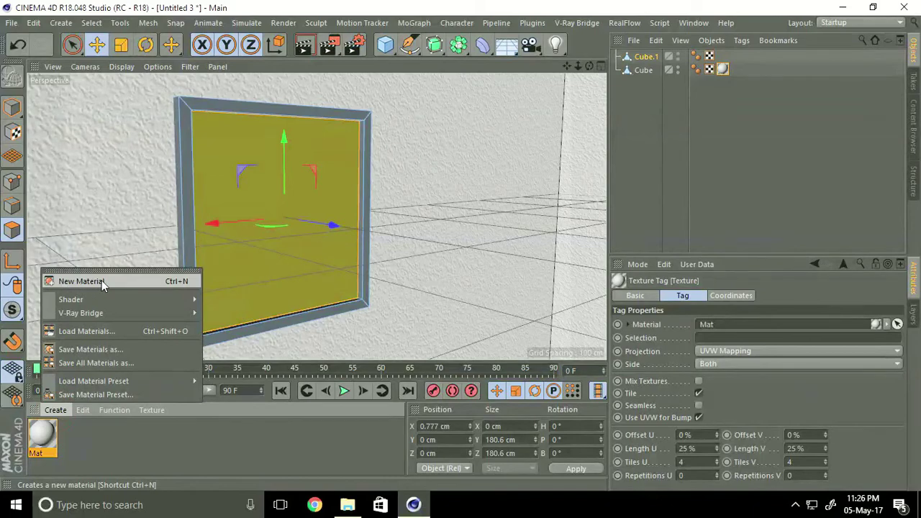
pyautogui.click(62, 282)
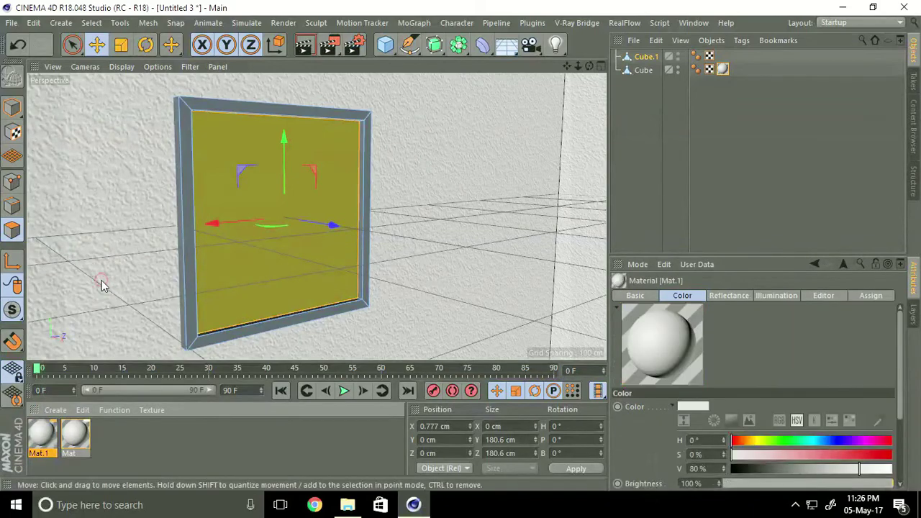
pyautogui.doubleClick(44, 437)
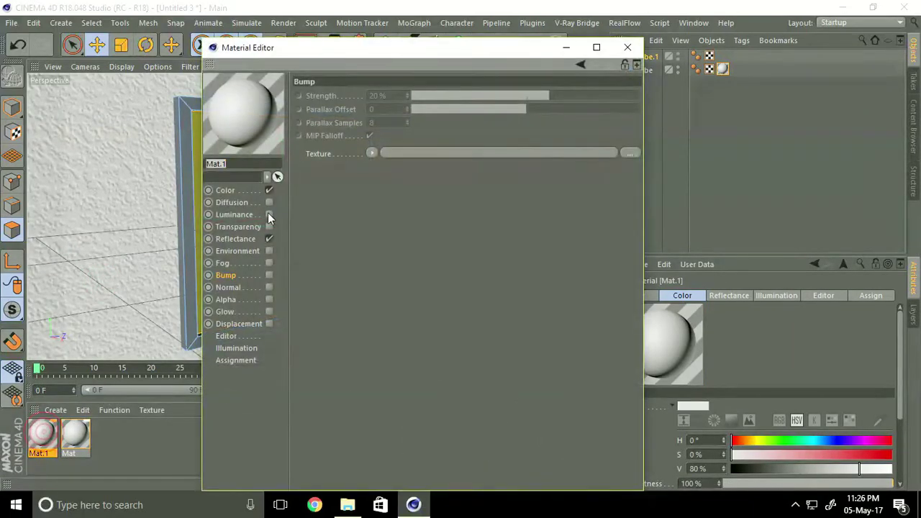
pyautogui.click(224, 191)
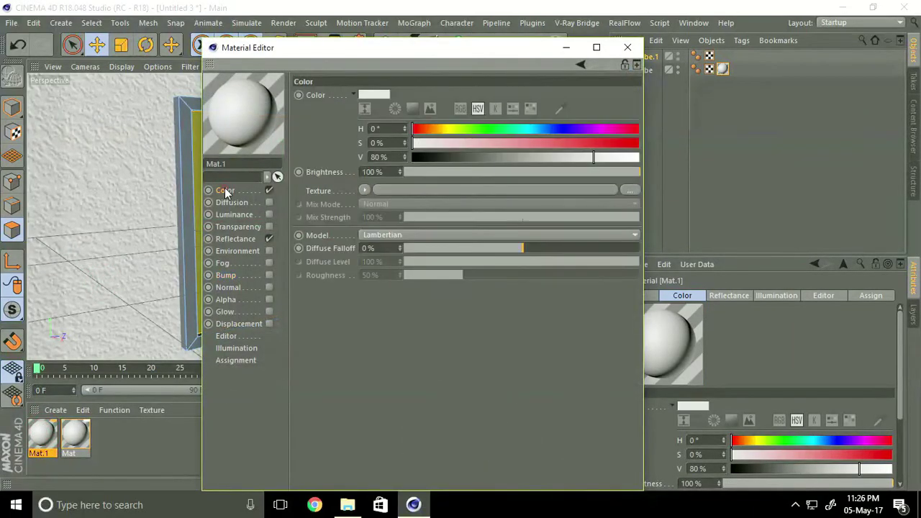
pyautogui.click(631, 191)
pyautogui.click(536, 196)
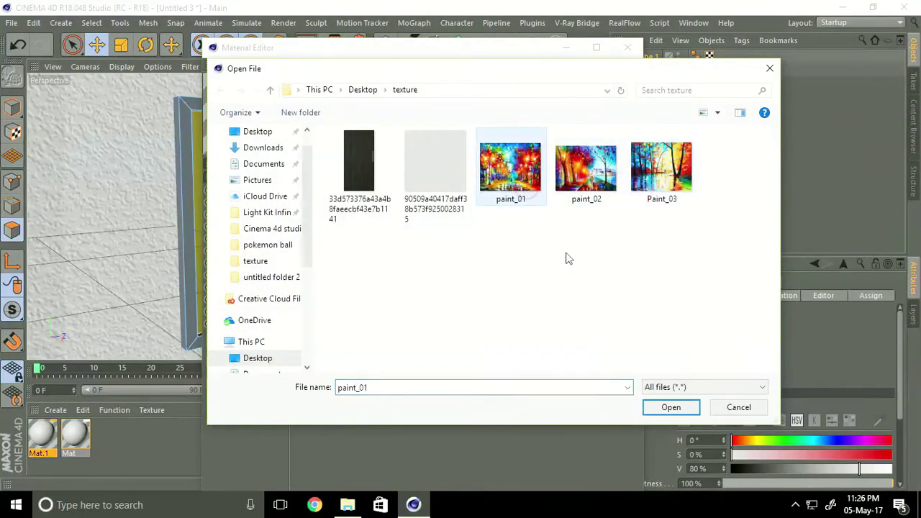
pyautogui.click(671, 407)
pyautogui.click(548, 304)
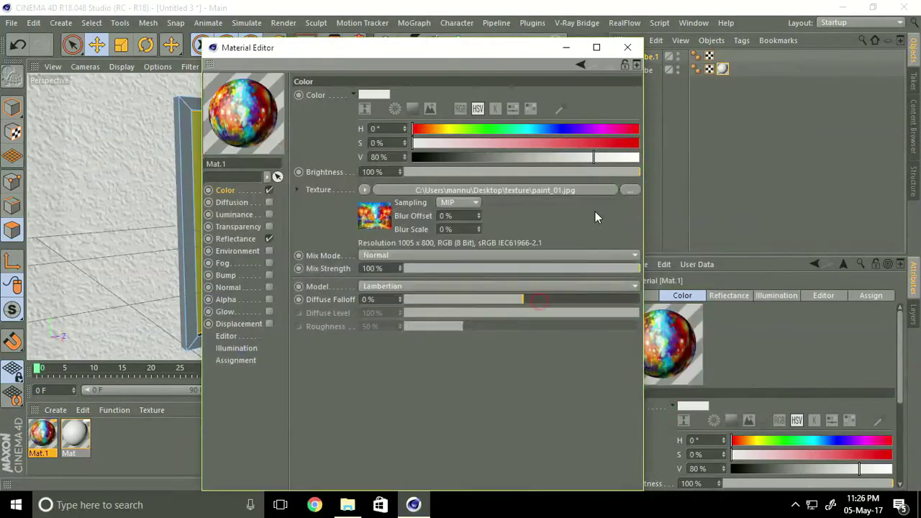
pyautogui.click(627, 47)
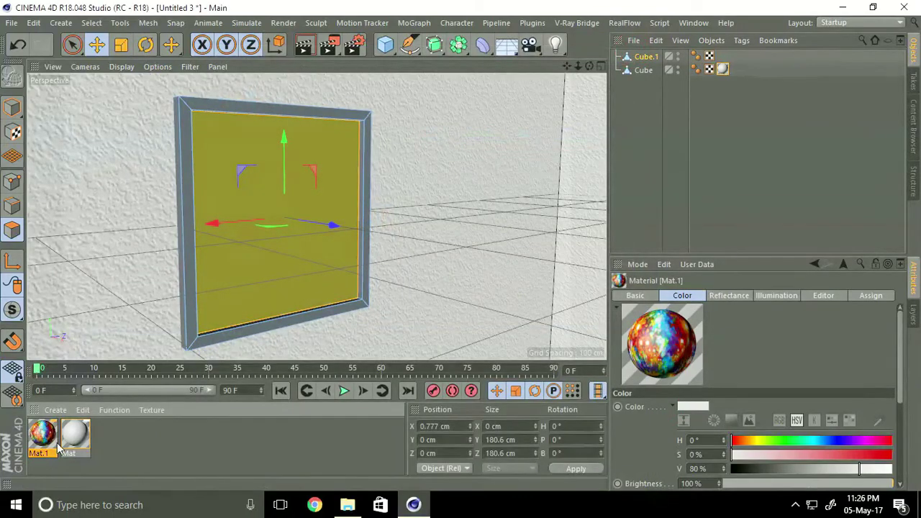
# Step: Apply Mat.1 to the frame's inner panel, then invert the selection to the border faces
pyautogui.rightClick(48, 439)
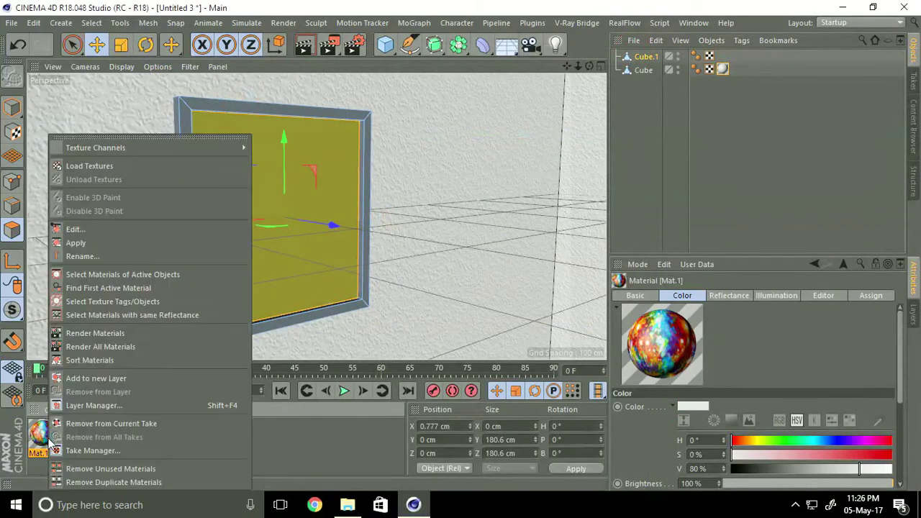
pyautogui.click(76, 243)
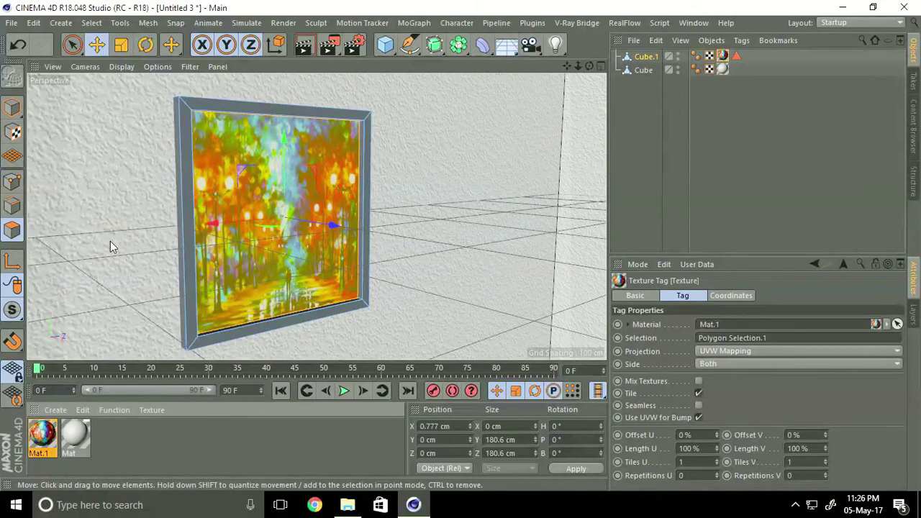
pyautogui.click(15, 129)
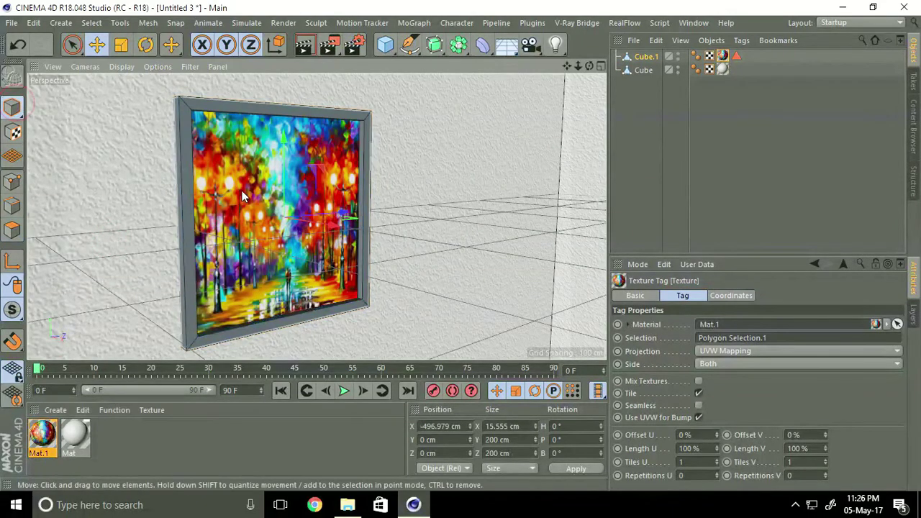
pyautogui.moveTo(292, 260)
pyautogui.keyDown('alt'); pyautogui.mouseDown()
pyautogui.moveTo(144, 274)
pyautogui.moveTo(276, 263)
pyautogui.mouseUp(); pyautogui.keyUp('alt')
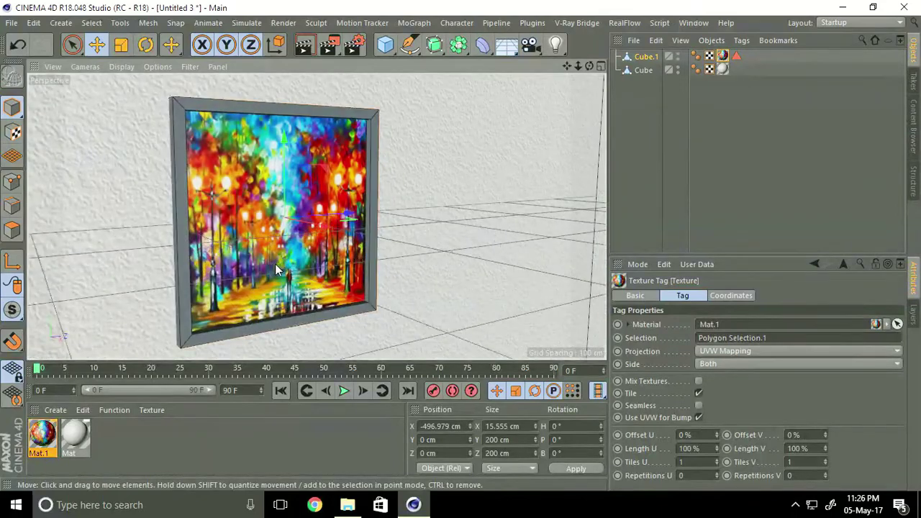
pyautogui.click(11, 230)
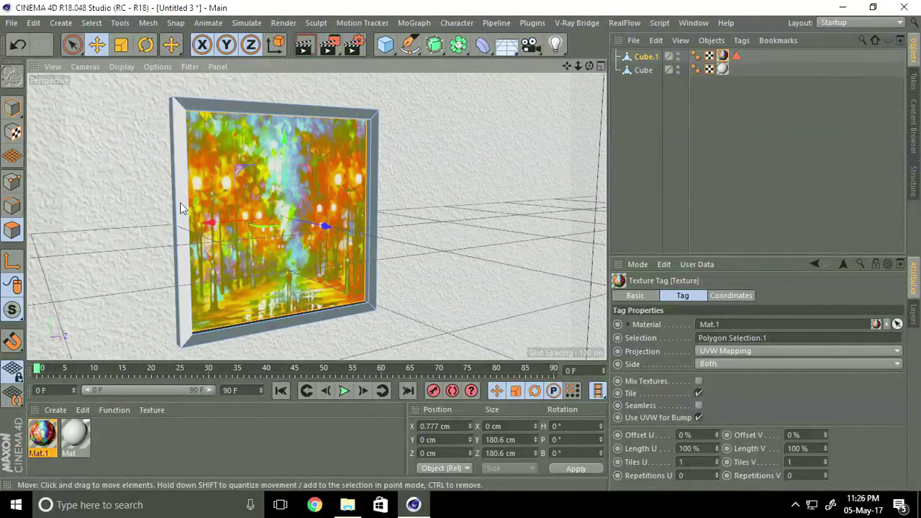
pyautogui.press('Return')
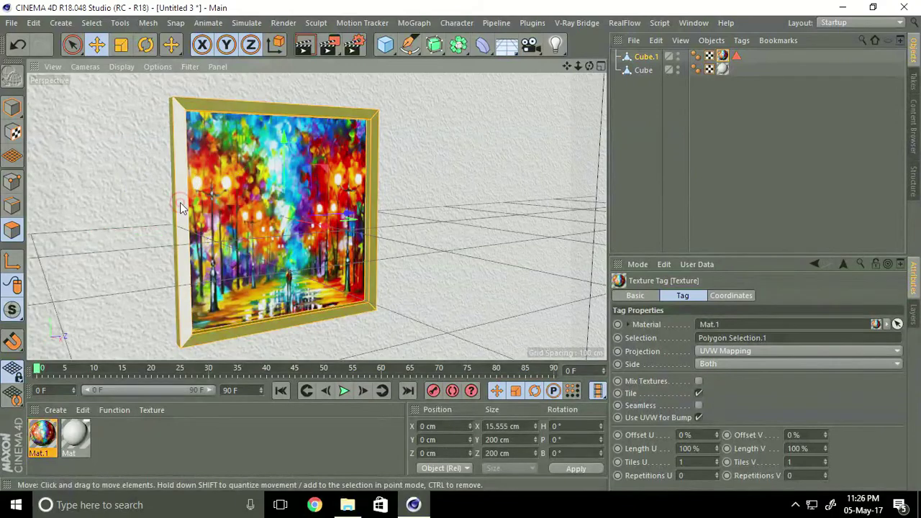
# Step: Create a new material Mat.2 with the dark wood image as its Color
pyautogui.click(53, 410)
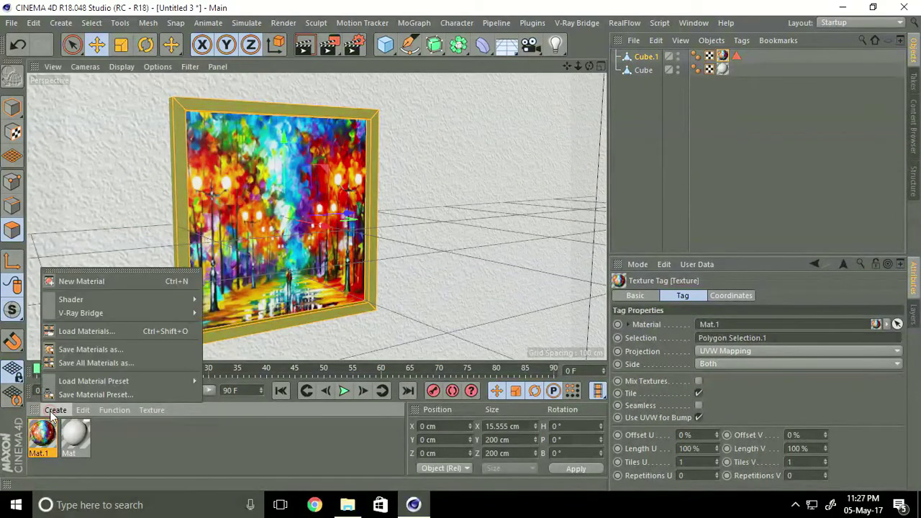
pyautogui.click(77, 282)
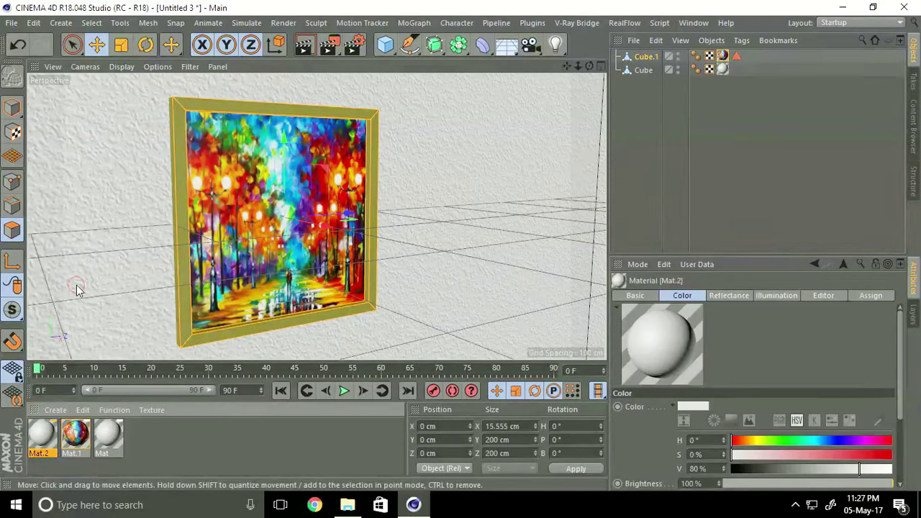
pyautogui.doubleClick(42, 436)
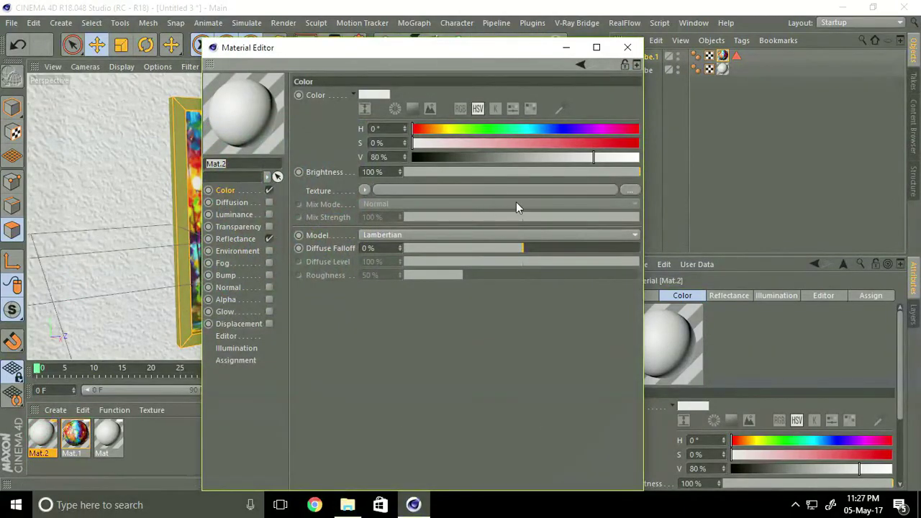
pyautogui.click(630, 190)
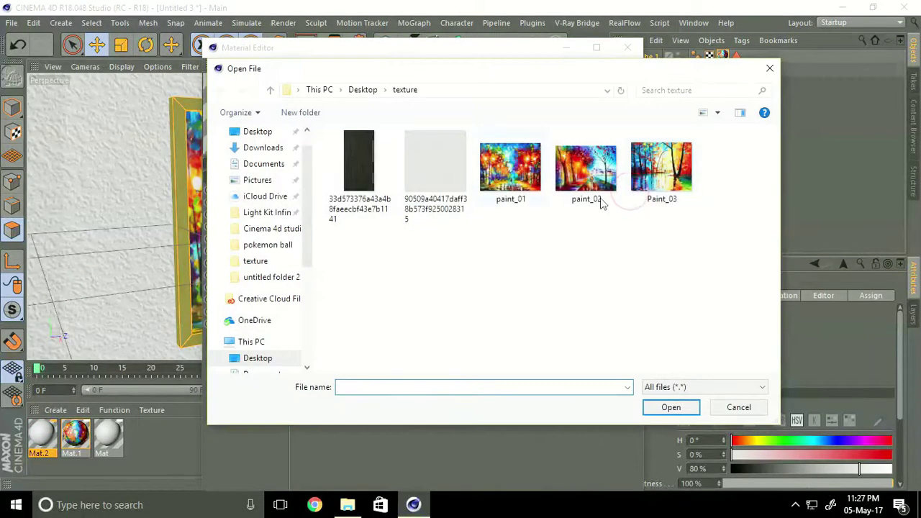
pyautogui.click(354, 151)
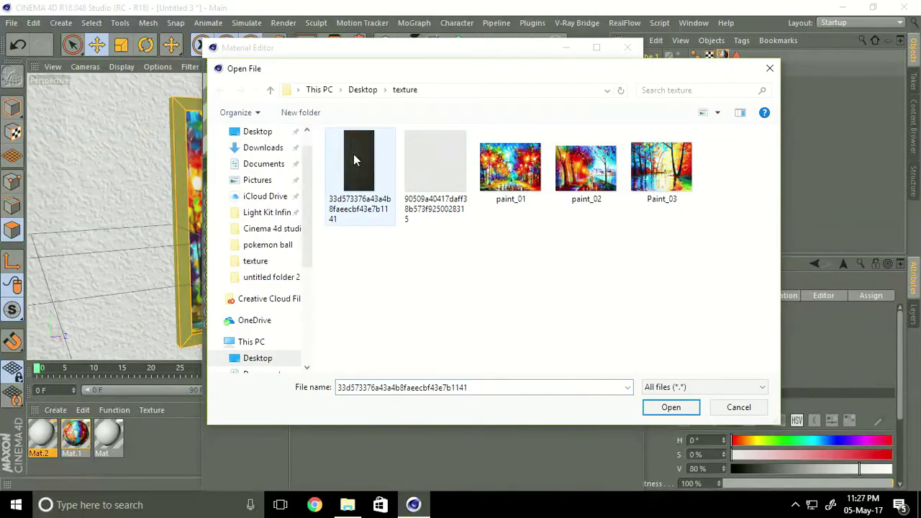
pyautogui.click(673, 408)
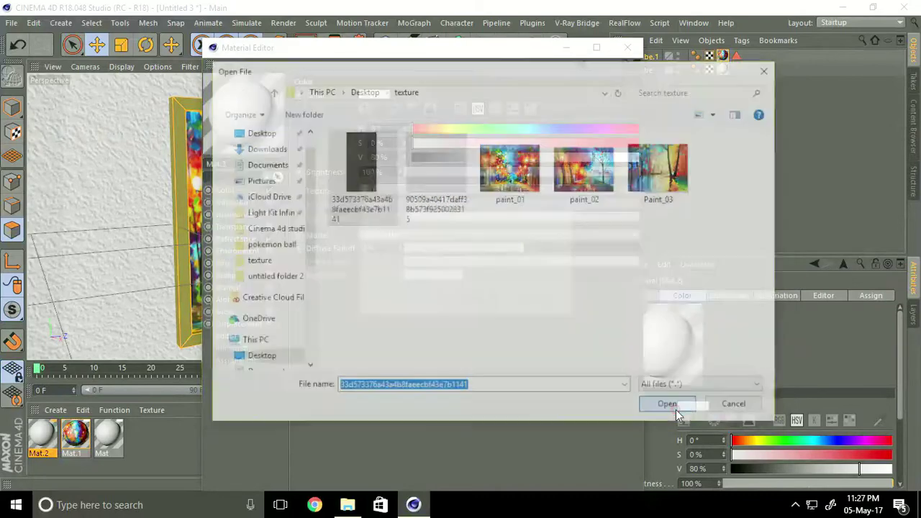
pyautogui.click(534, 301)
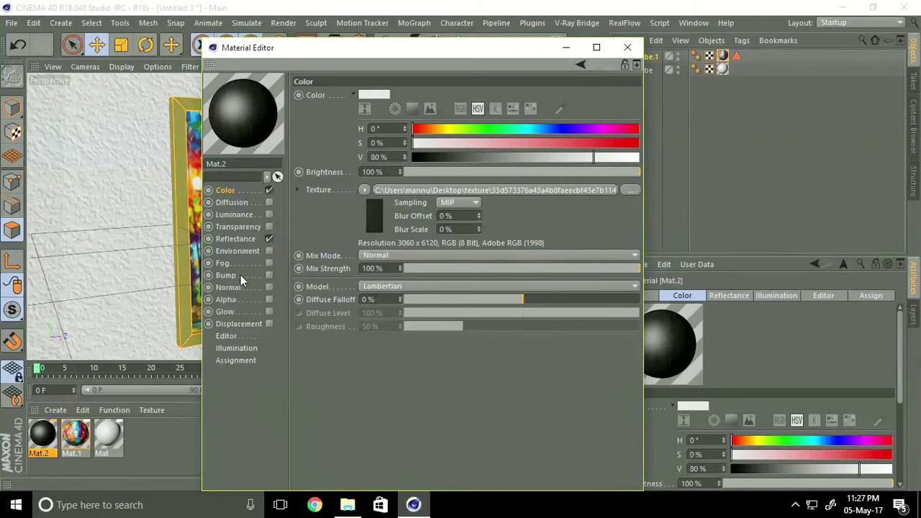
# Step: Enable Bump on Mat.2 using the same wood image at 40% strength
pyautogui.click(269, 275)
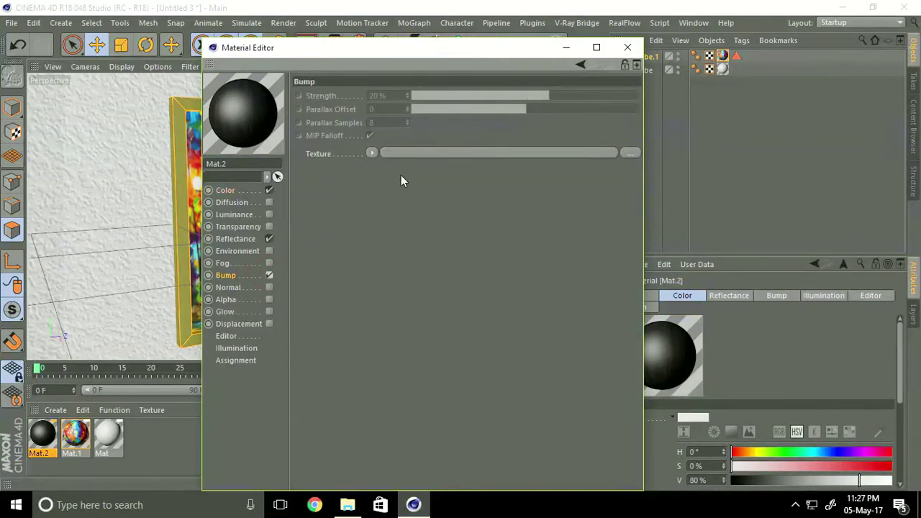
pyautogui.click(630, 153)
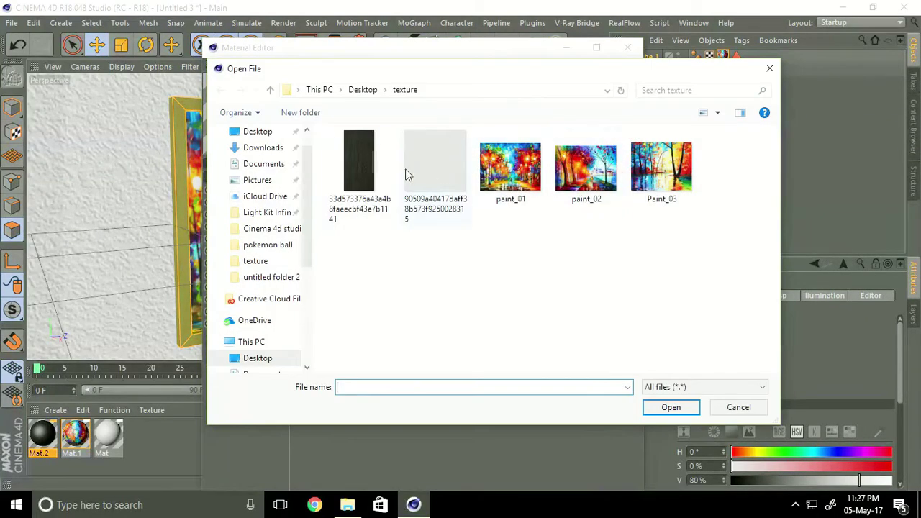
pyautogui.click(368, 172)
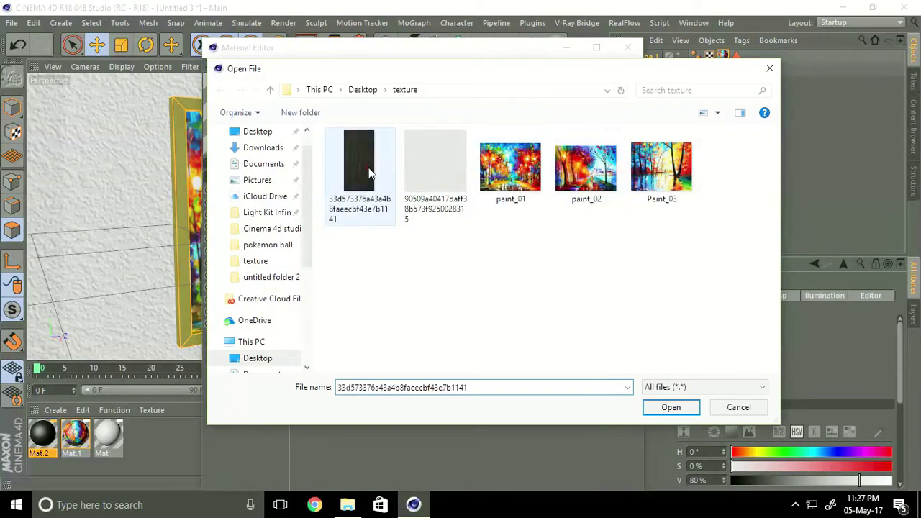
pyautogui.click(645, 403)
pyautogui.click(533, 303)
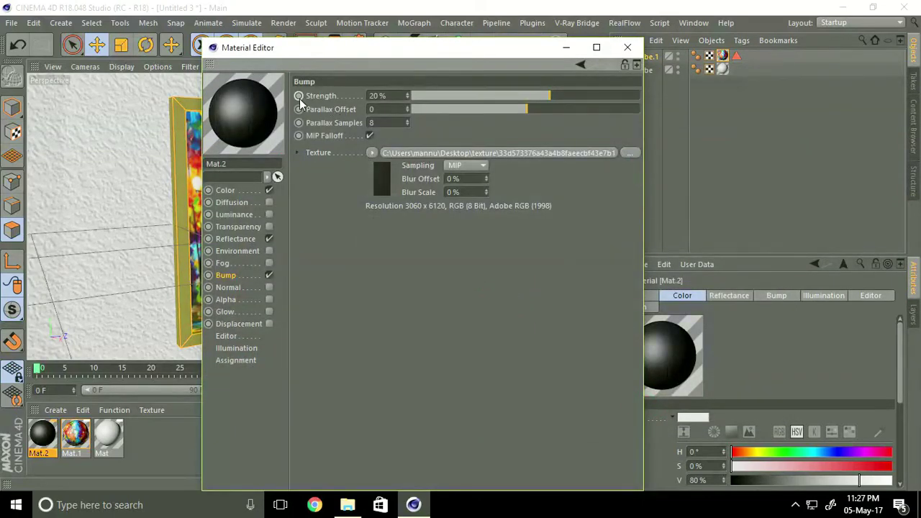
pyautogui.doubleClick(398, 94)
pyautogui.press('Return')
# Step: Apply Mat.2 to the selected border polygons and inspect the dark wood frame around the painting
pyautogui.click(627, 47)
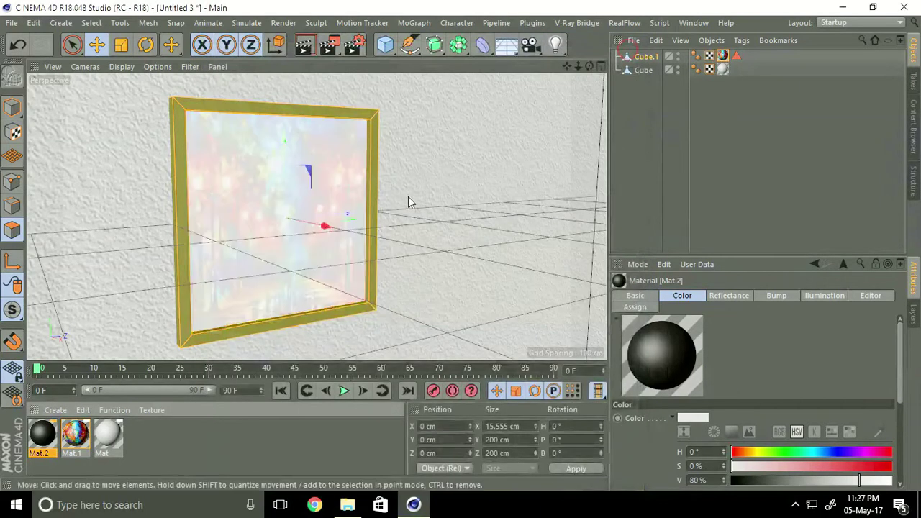
pyautogui.rightClick(43, 439)
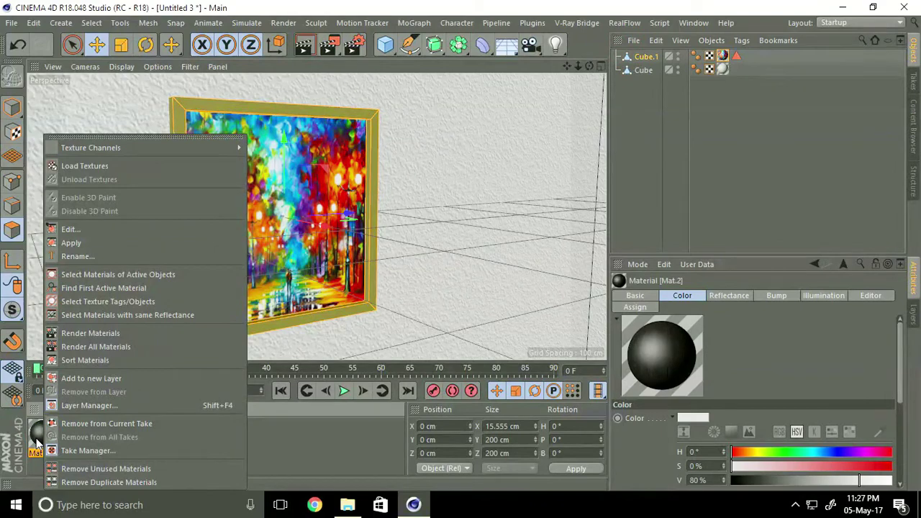
pyautogui.click(76, 243)
pyautogui.click(12, 106)
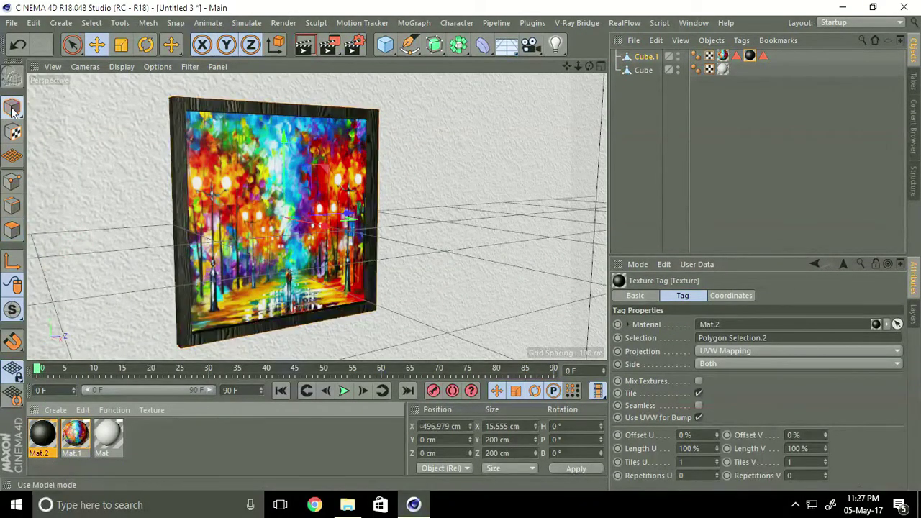
pyautogui.moveTo(192, 108)
pyautogui.keyDown('alt'); pyautogui.mouseDown()
pyautogui.moveTo(216, 106)
pyautogui.moveTo(263, 158)
pyautogui.moveTo(290, 165)
pyautogui.mouseUp(); pyautogui.keyUp('alt')
pyautogui.scroll(3, 216, 106)
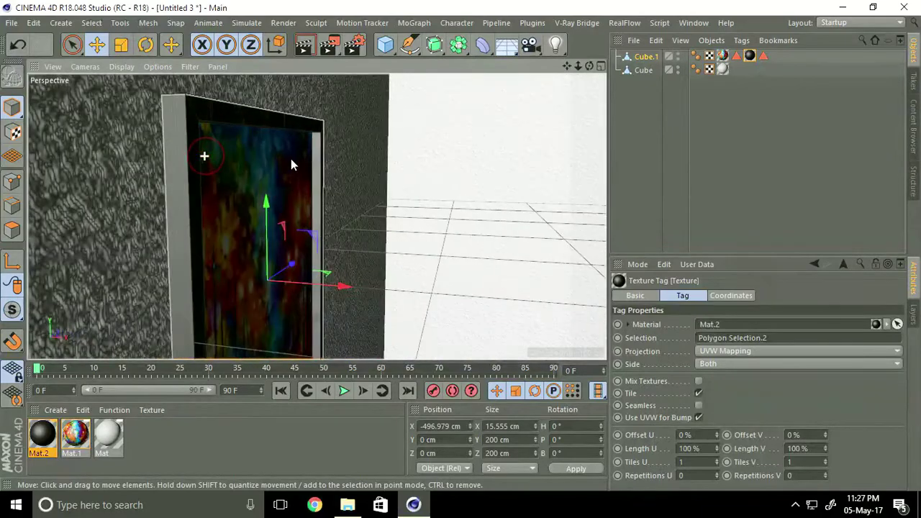
pyautogui.keyDown('alt'); pyautogui.moveTo(247, 144); pyautogui.dragTo(142, 295); pyautogui.keyUp('alt')
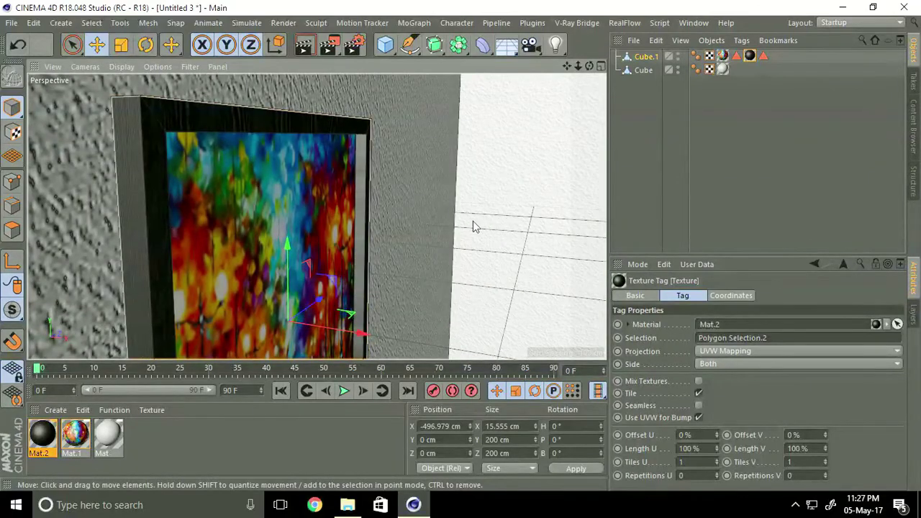
# Step: Change the frame's Mat.2 texture tag projection from UVW Mapping to Cubic
pyautogui.click(752, 58)
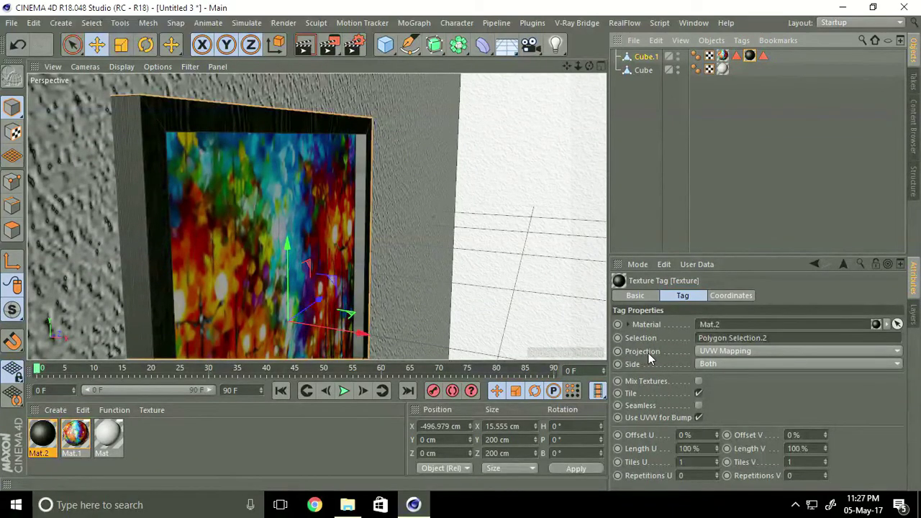
pyautogui.click(724, 354)
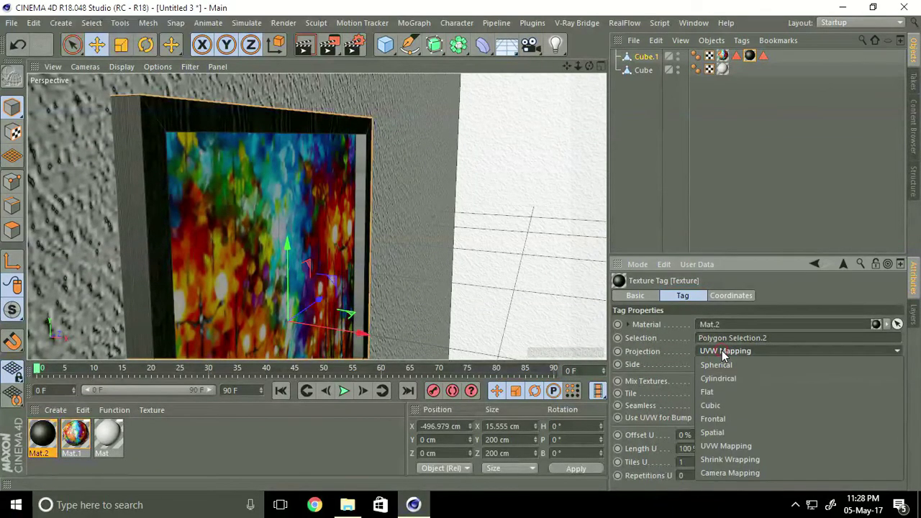
pyautogui.click(741, 405)
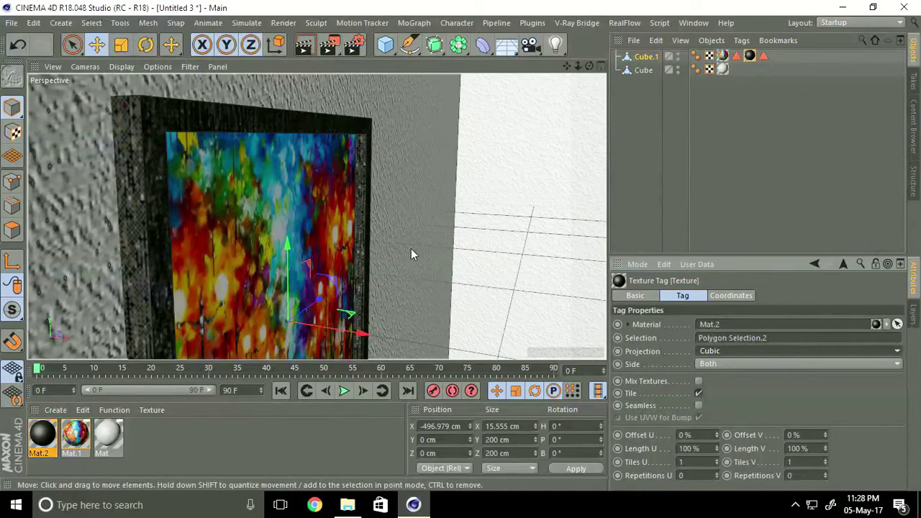
pyautogui.click(388, 263)
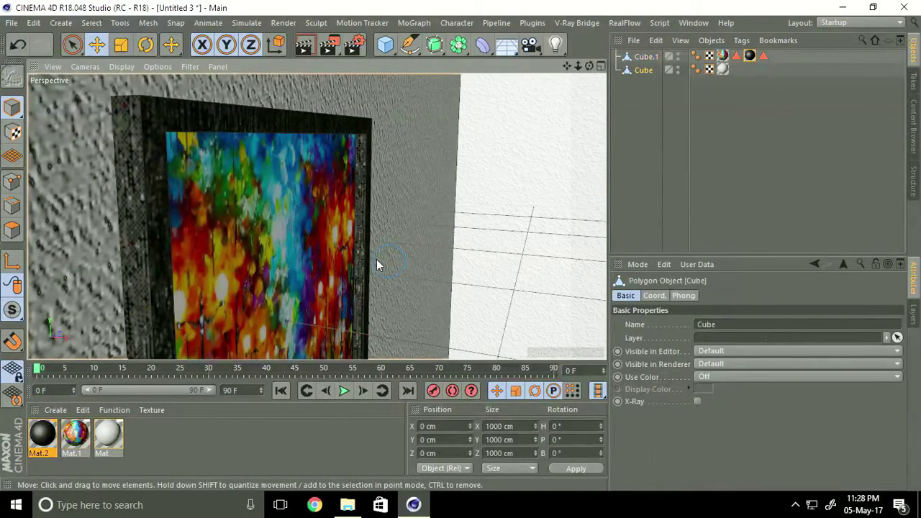
pyautogui.keyDown('alt'); pyautogui.moveTo(393, 257); pyautogui.dragTo(241, 210); pyautogui.keyUp('alt')
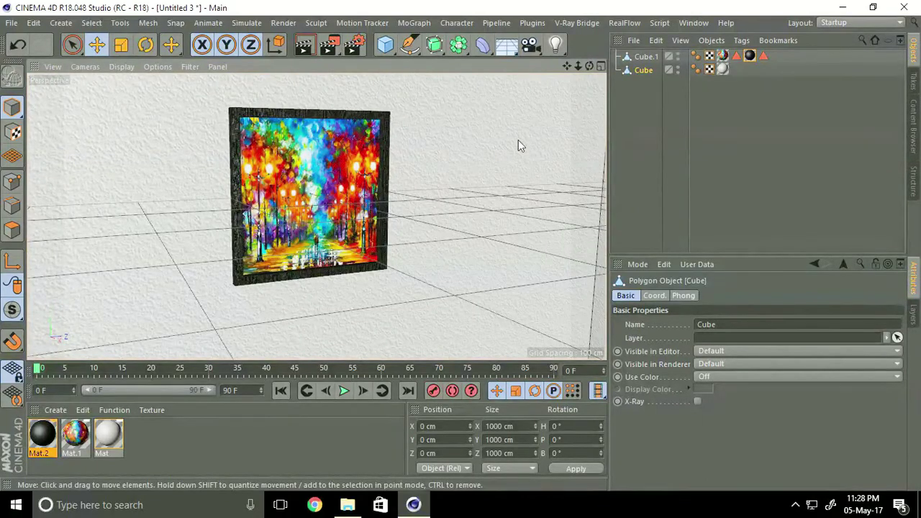
# Step: Duplicate Cube.1 leftward as Cube.2 and scale the copy down to about 101.6 cm square
pyautogui.click(643, 58)
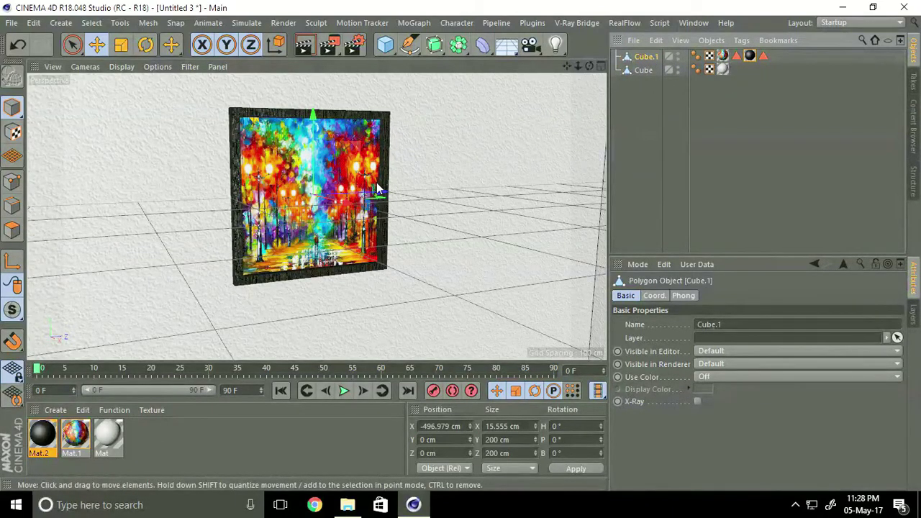
pyautogui.keyDown('ctrl'); pyautogui.moveTo(380, 189); pyautogui.dragTo(288, 191); pyautogui.keyUp('ctrl')
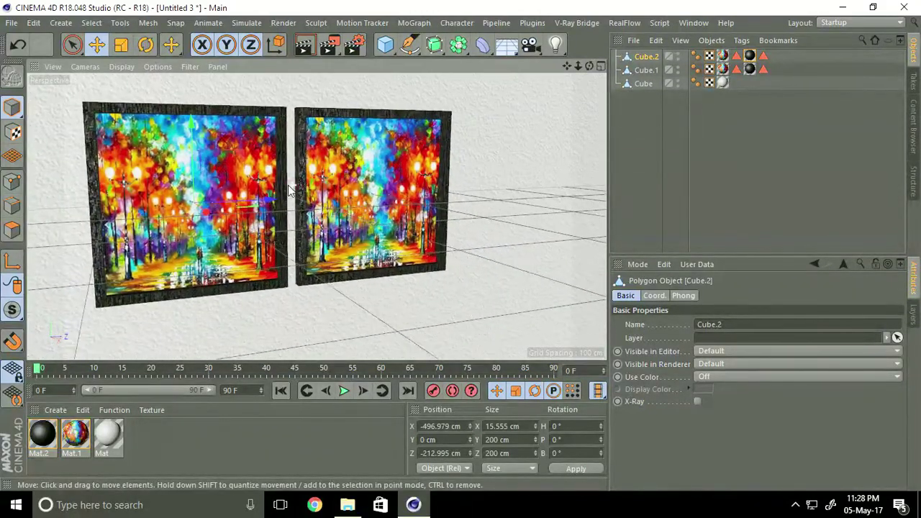
pyautogui.click(121, 45)
pyautogui.moveTo(269, 97); pyautogui.dragTo(76, 245)
# Step: In the maximized Right view, slide Cube.2 toward the large painting and raise it
pyautogui.middleClick(108, 154)
pyautogui.middleClick(184, 282)
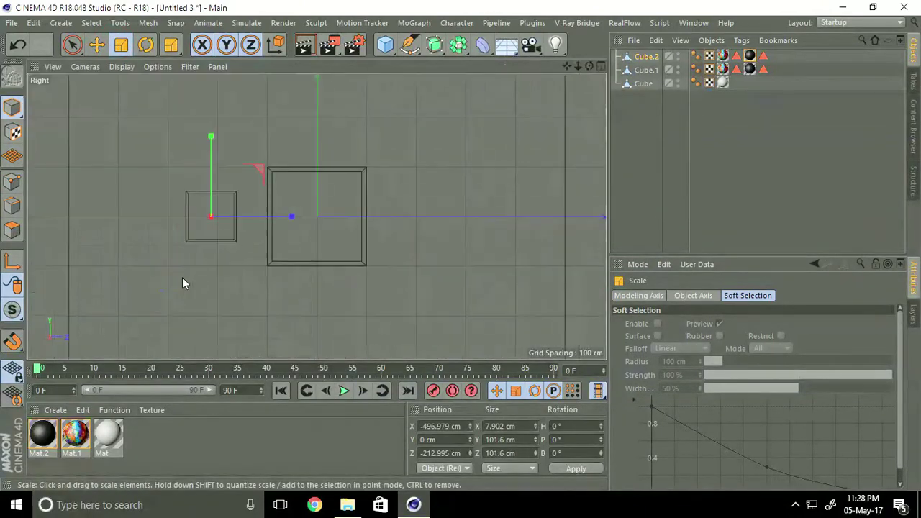
pyautogui.scroll(5, 216, 202)
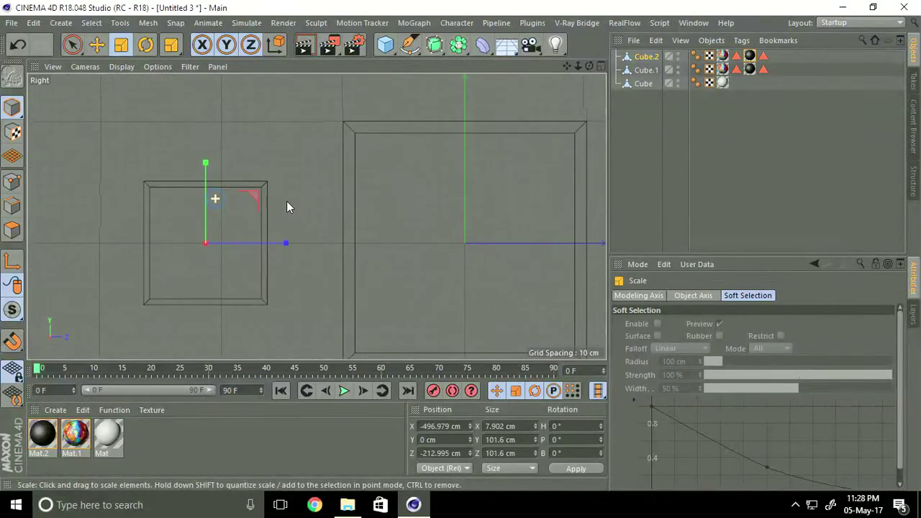
pyautogui.click(97, 45)
pyautogui.moveTo(285, 243); pyautogui.dragTo(324, 243)
pyautogui.moveTo(248, 164); pyautogui.dragTo(259, 105)
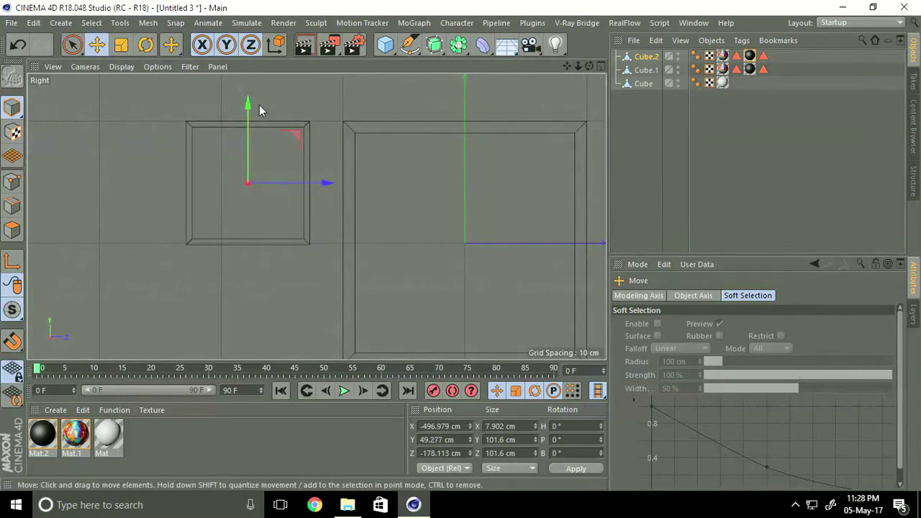
pyautogui.scroll(-5, 331, 231)
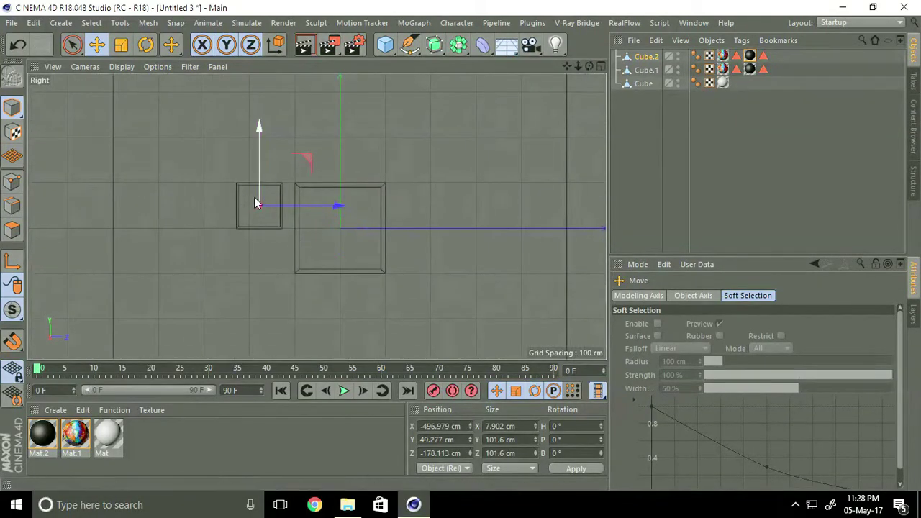
# Step: Copy it as Cube.3, placed lower and right of the large painting at Z 181.675 cm
pyautogui.hotkey('ctrl', 'c')
pyautogui.hotkey('ctrl', 'v')
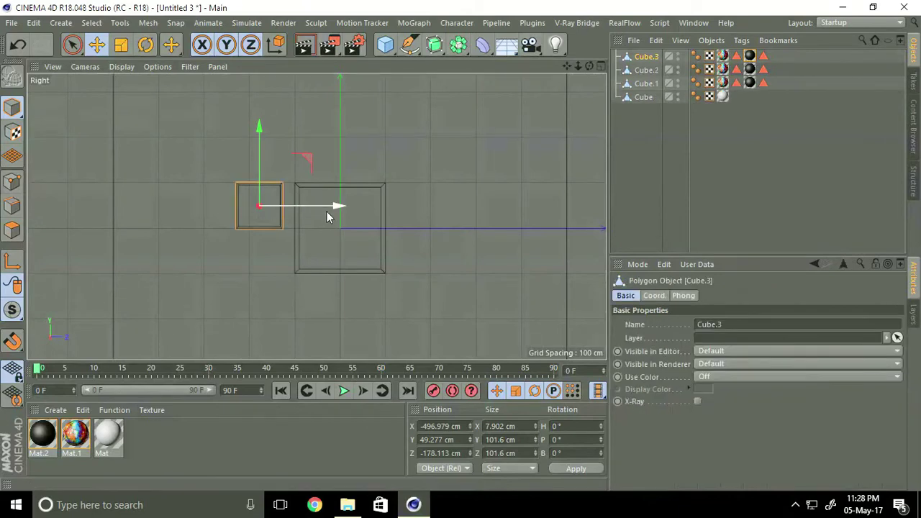
pyautogui.moveTo(338, 210); pyautogui.dragTo(501, 208)
pyautogui.moveTo(423, 162); pyautogui.dragTo(423, 206)
pyautogui.scroll(5, 432, 273)
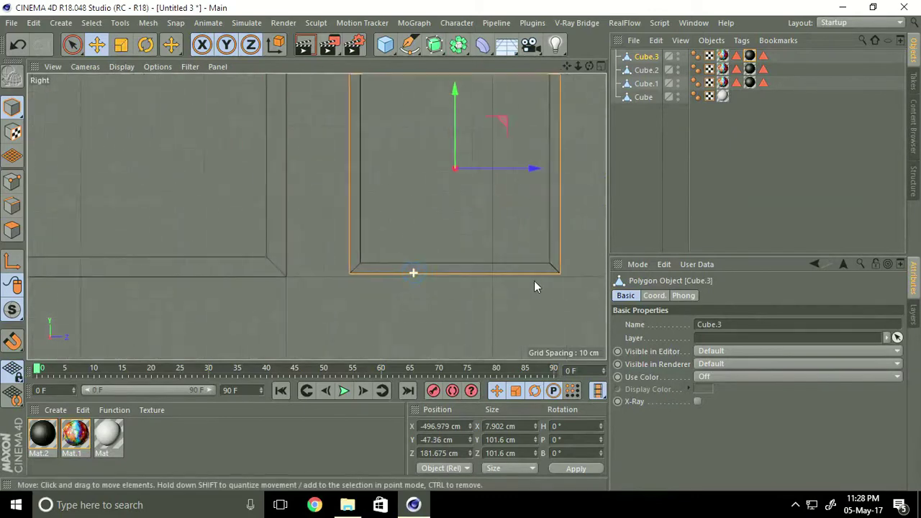
pyautogui.moveTo(455, 95); pyautogui.dragTo(456, 97)
pyautogui.middleClick(454, 91)
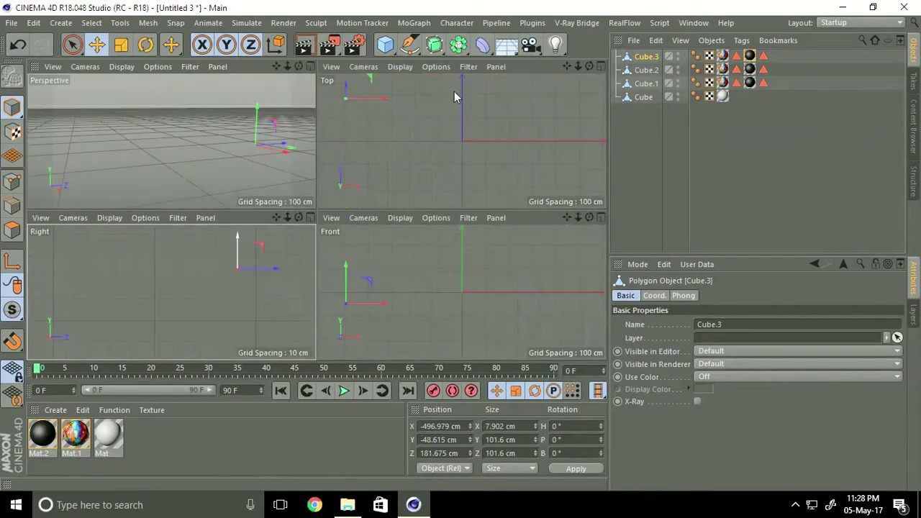
pyautogui.middleClick(215, 164)
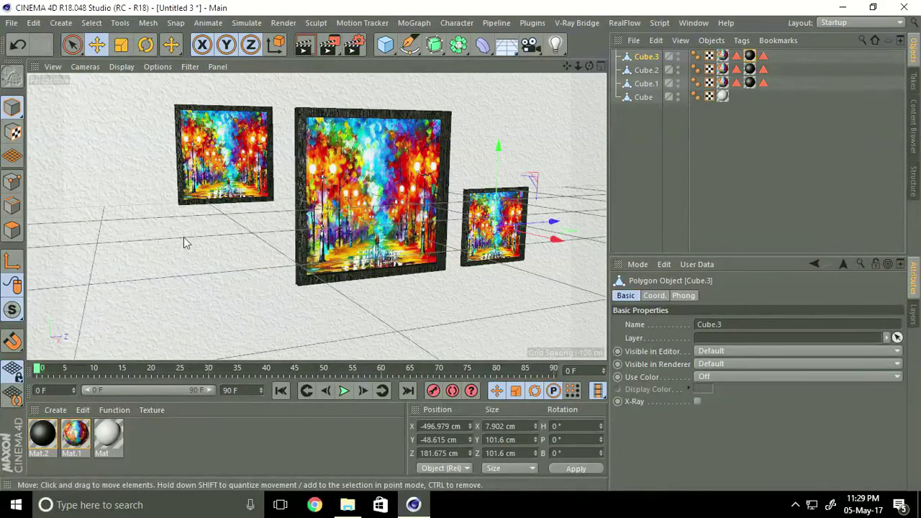
# Step: Create a new material, Mat.3, with paint_02.jpg as its Color texture, not copied to the project
pyautogui.click(57, 413)
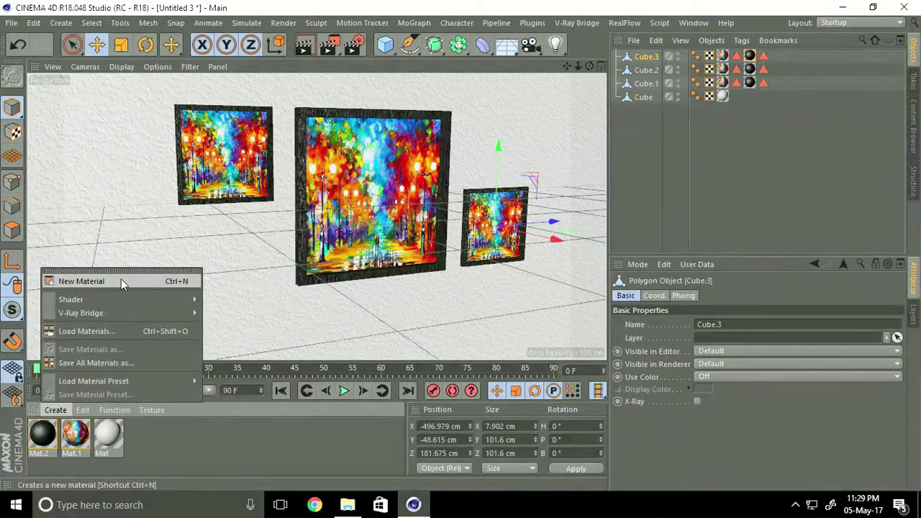
pyautogui.click(121, 281)
pyautogui.doubleClick(45, 436)
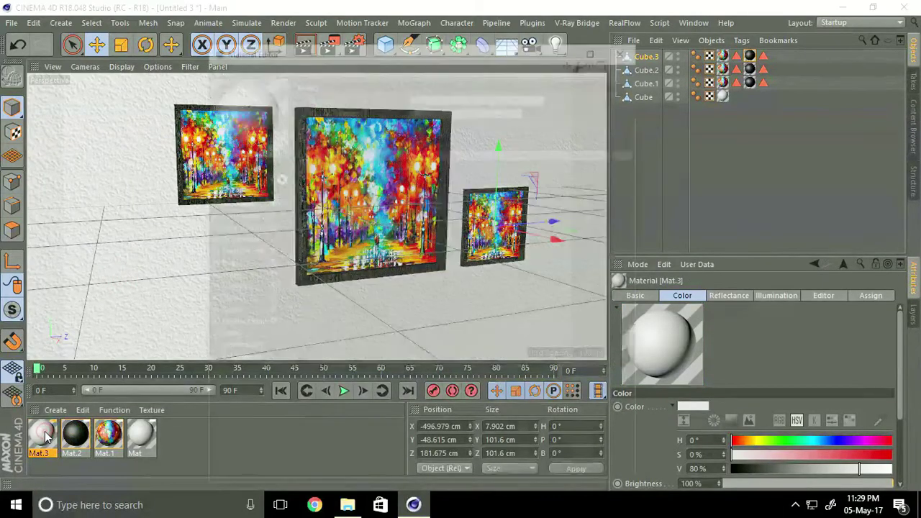
pyautogui.click(225, 191)
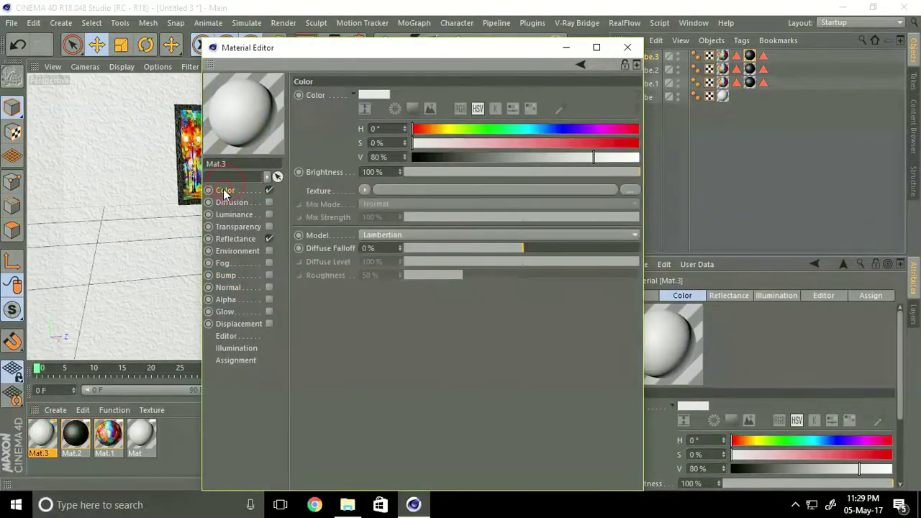
pyautogui.click(631, 191)
pyautogui.click(600, 201)
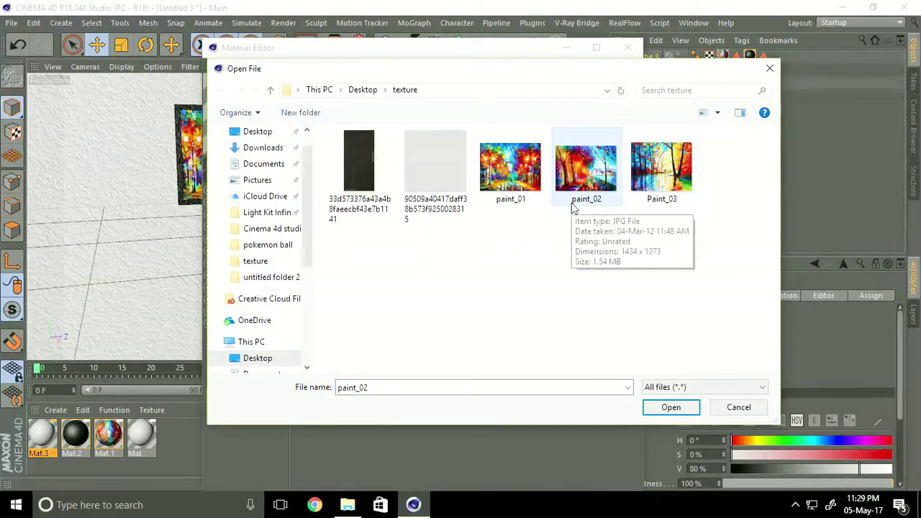
pyautogui.click(671, 408)
pyautogui.click(545, 308)
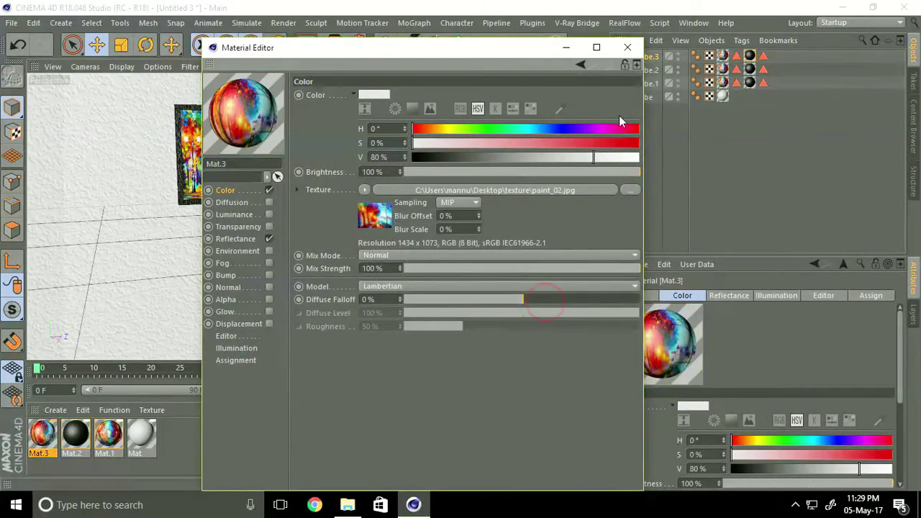
pyautogui.click(628, 48)
# Step: Apply Mat.3 to the front polygon of the left painting, Cube.2
pyautogui.click(203, 154)
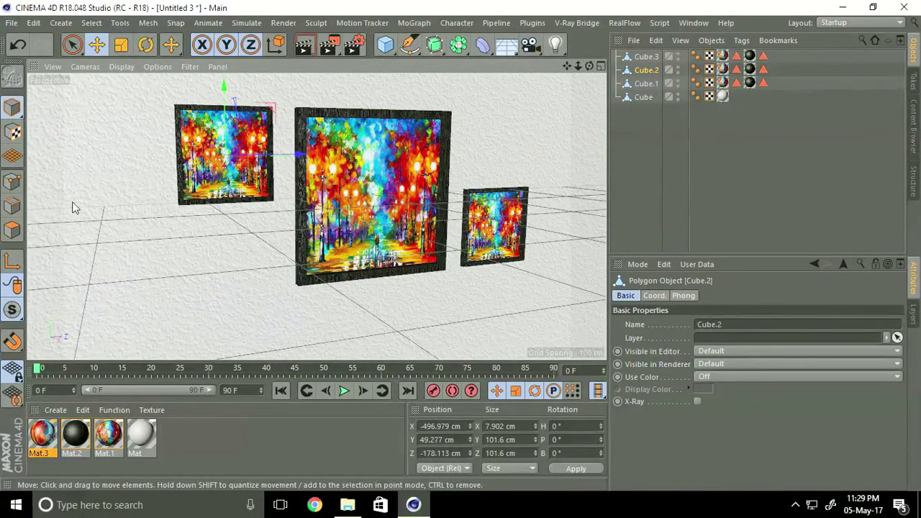
pyautogui.click(11, 231)
pyautogui.click(198, 158)
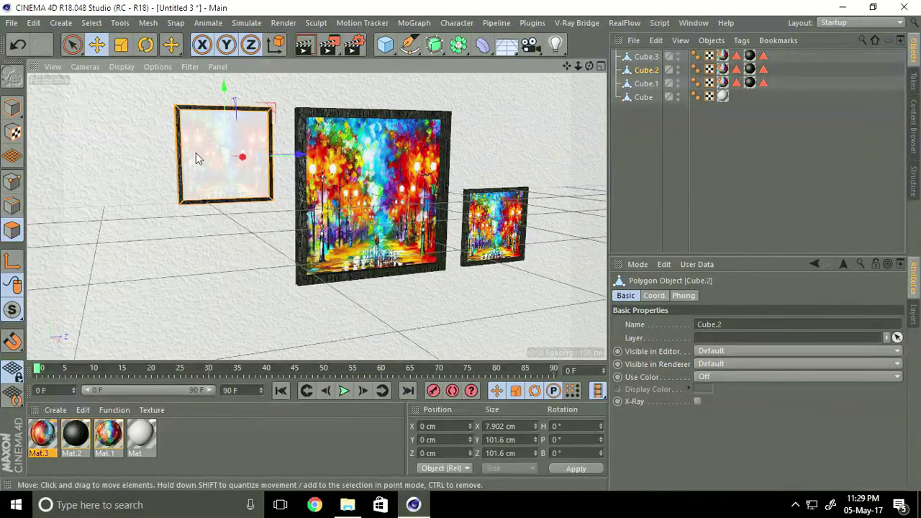
pyautogui.click(201, 139)
pyautogui.keyDown('alt'); pyautogui.moveTo(206, 161); pyautogui.dragTo(247, 172); pyautogui.keyUp('alt')
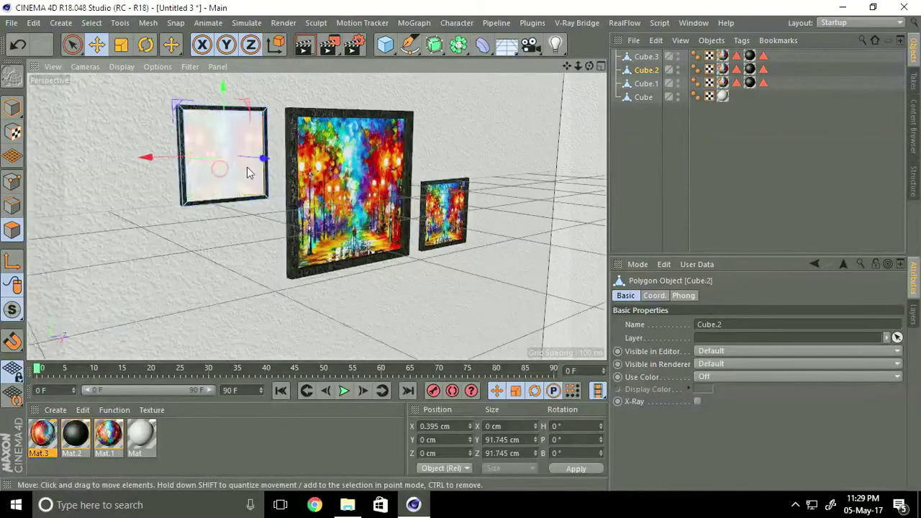
pyautogui.scroll(8, 247, 172)
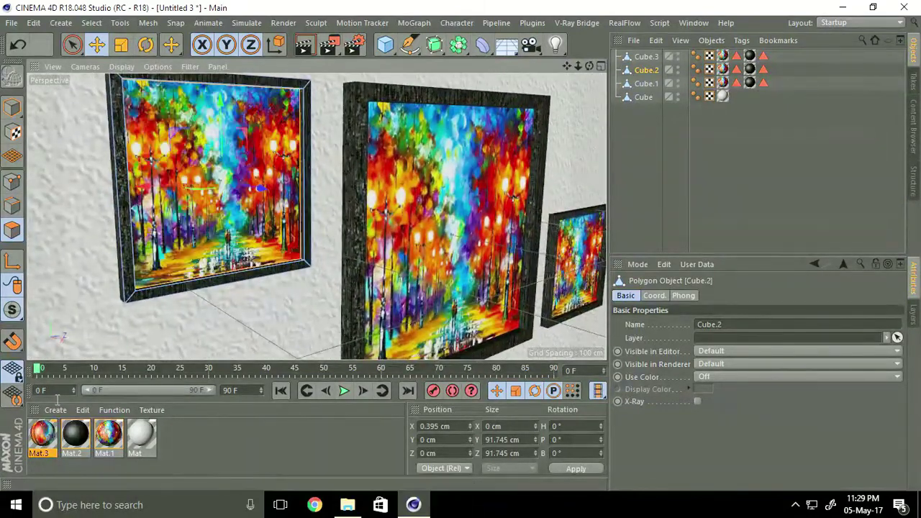
pyautogui.rightClick(43, 434)
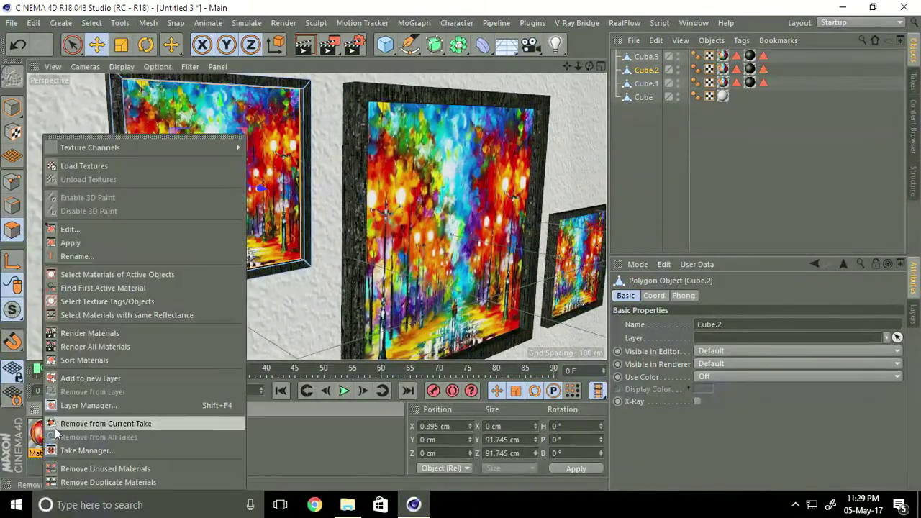
pyautogui.click(70, 242)
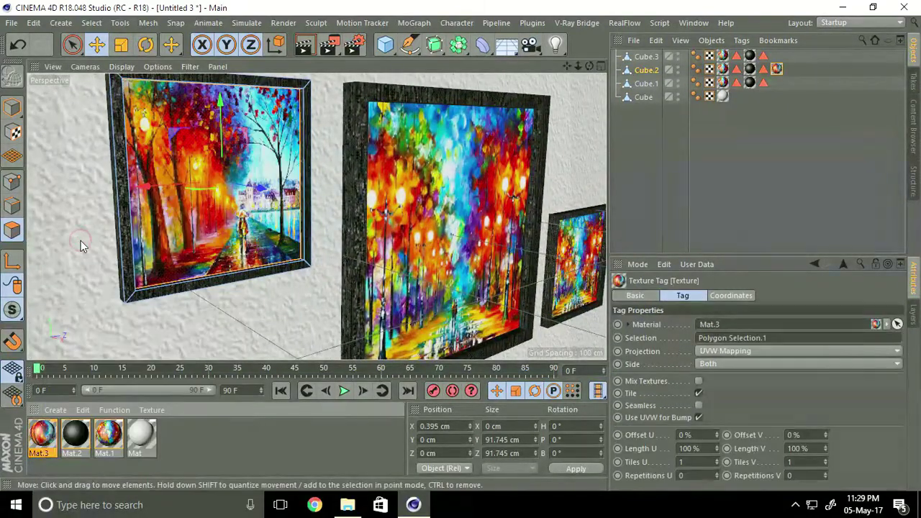
pyautogui.click(12, 106)
pyautogui.moveTo(188, 245)
pyautogui.keyDown('alt'); pyautogui.mouseDown()
pyautogui.moveTo(387, 233)
pyautogui.moveTo(336, 207)
pyautogui.mouseUp(); pyautogui.keyUp('alt')
pyautogui.click(334, 198)
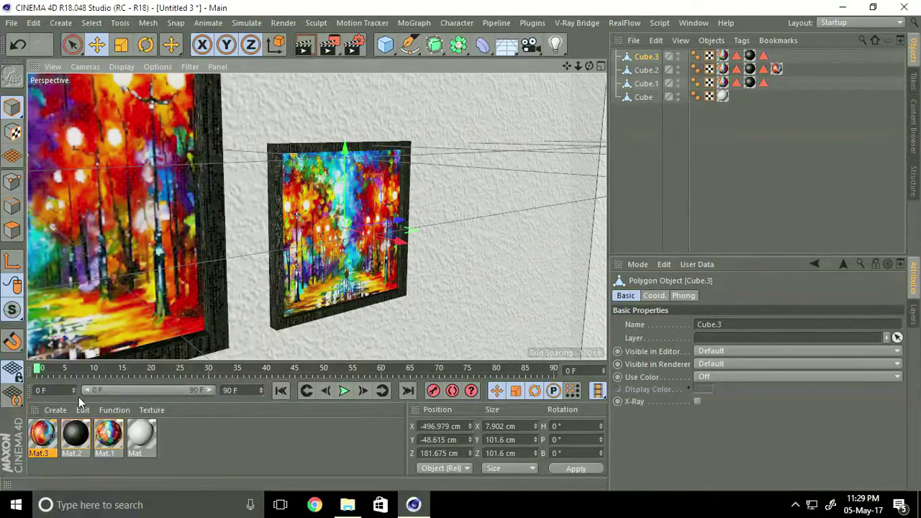
# Step: Create Mat.4 with the Paint_03 image as its Color texture, not copied to the project
pyautogui.click(55, 411)
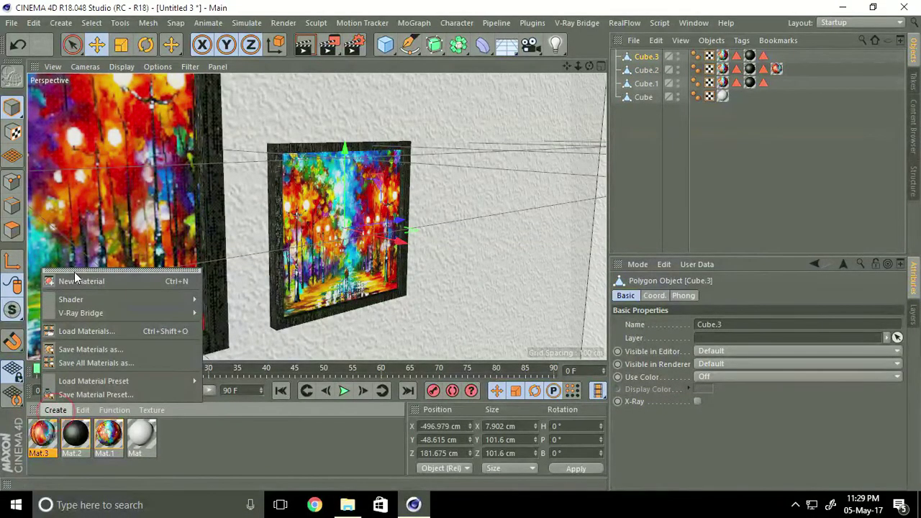
pyautogui.click(76, 279)
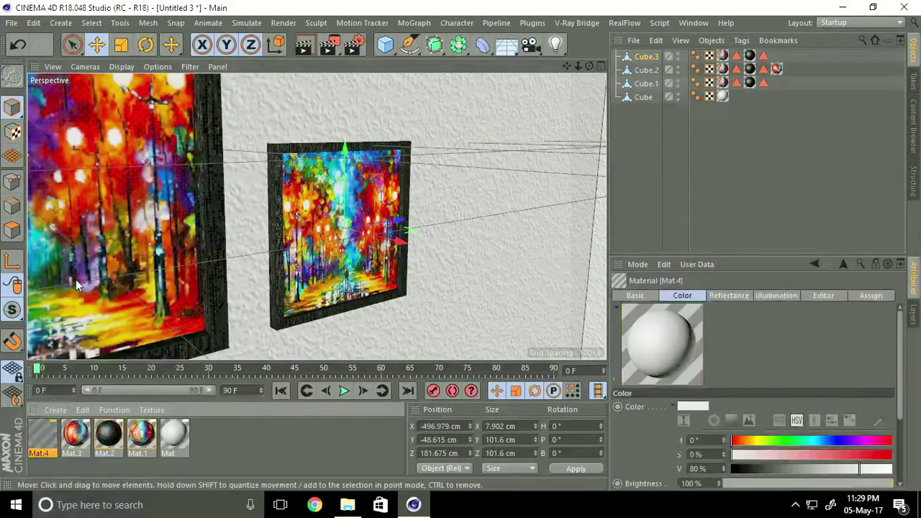
pyautogui.doubleClick(43, 436)
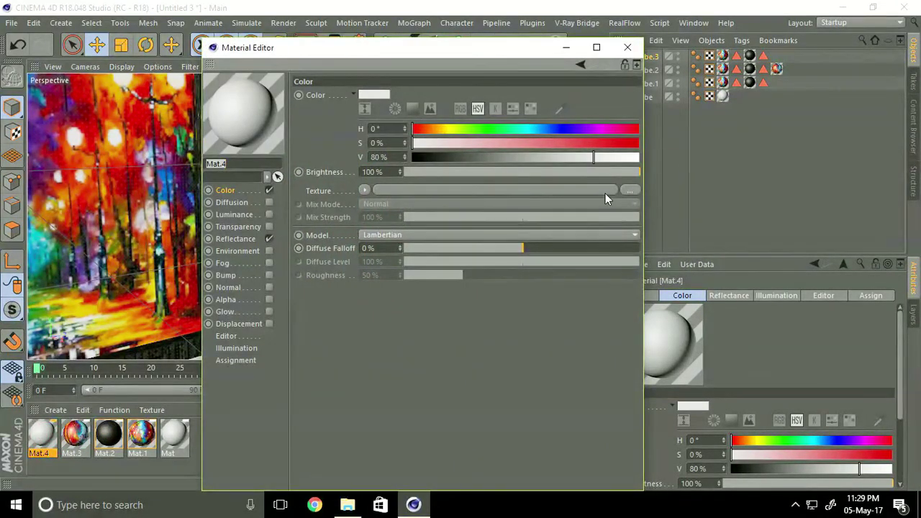
pyautogui.click(627, 191)
pyautogui.click(654, 189)
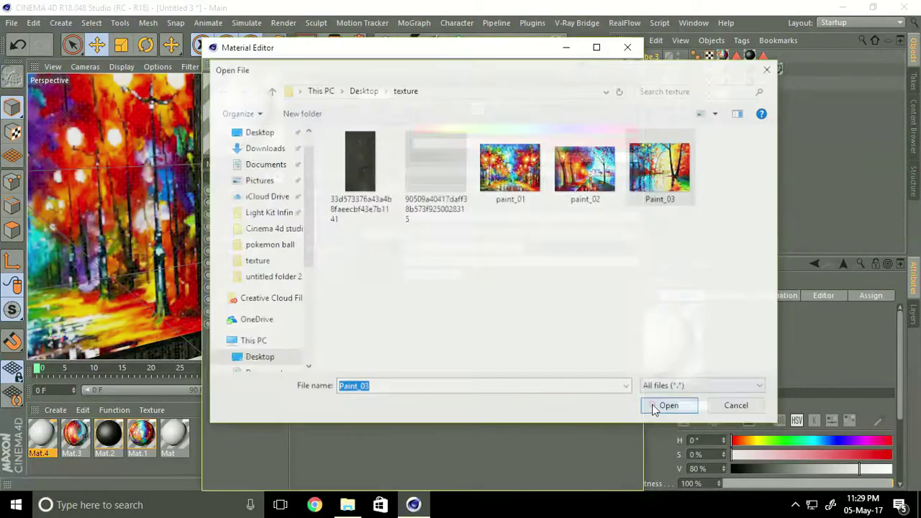
pyautogui.click(662, 406)
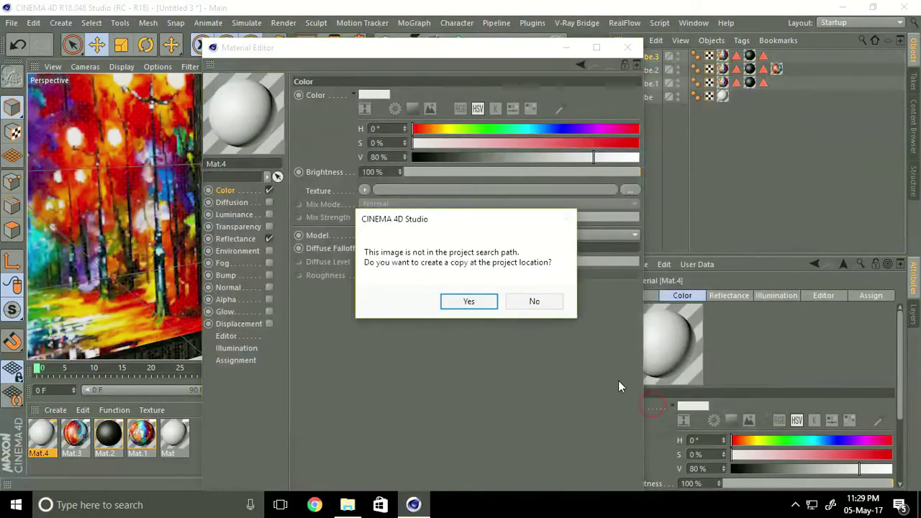
pyautogui.click(535, 302)
pyautogui.click(627, 47)
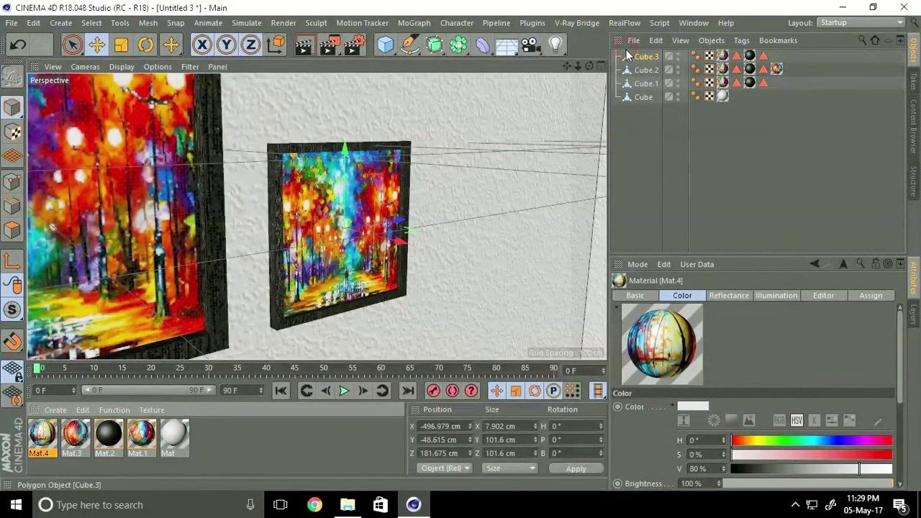
# Step: Apply Mat.4 to Cube.3's front face only, then return to the Perspective view
pyautogui.click(11, 234)
pyautogui.click(298, 195)
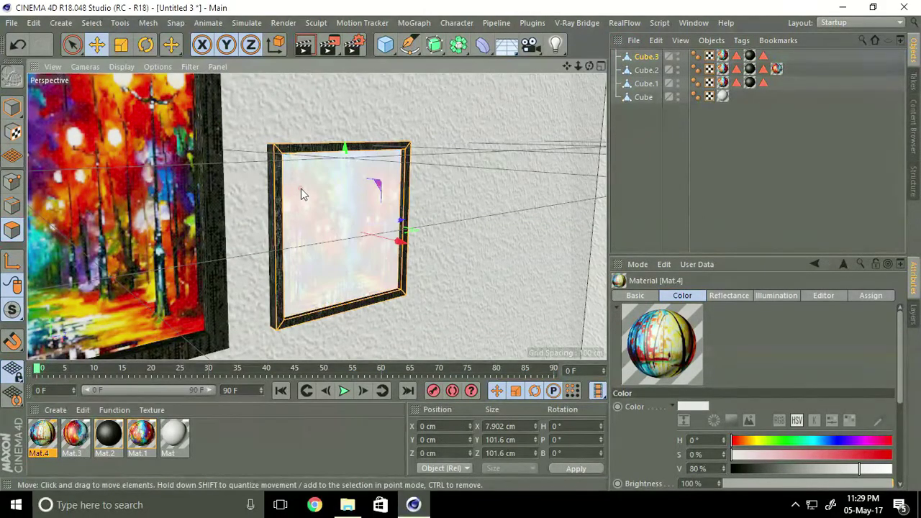
pyautogui.click(301, 193)
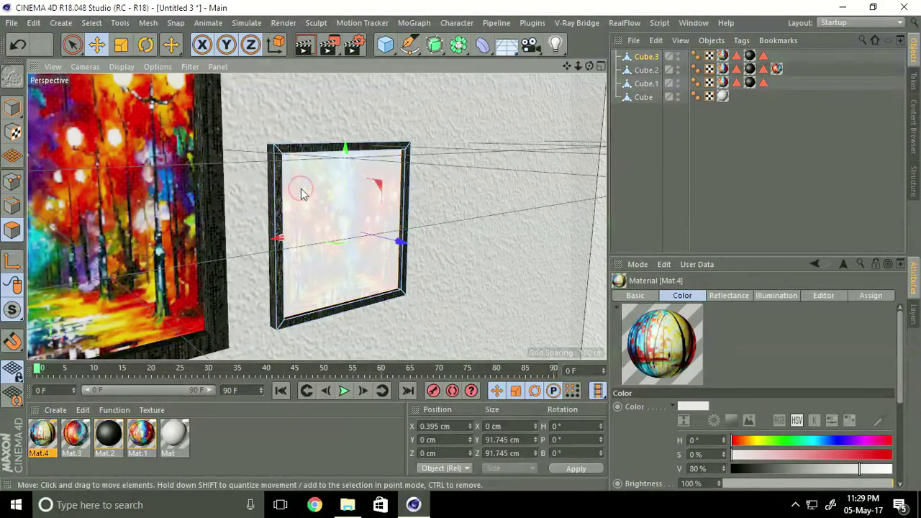
pyautogui.rightClick(41, 437)
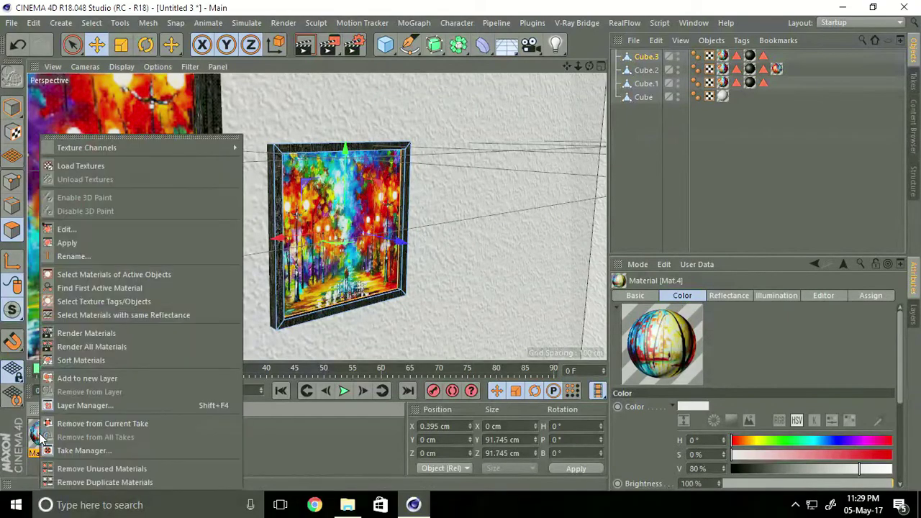
pyautogui.click(79, 244)
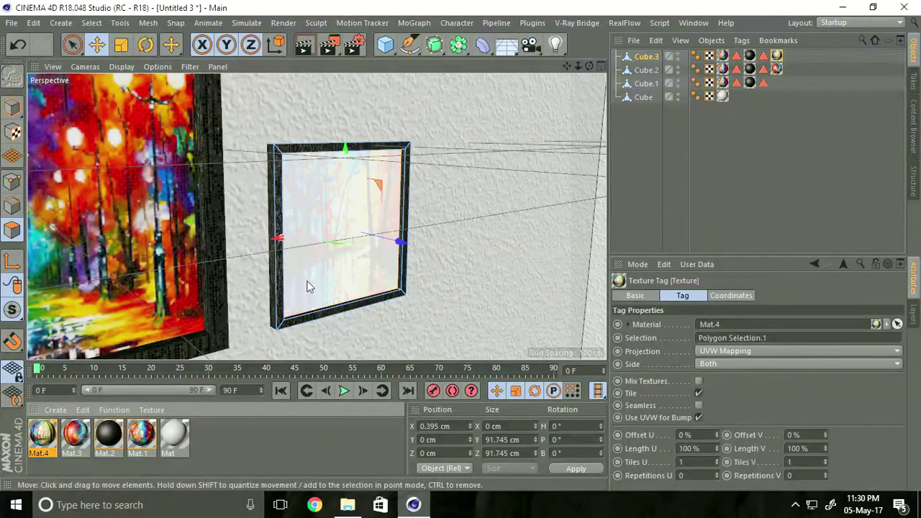
pyautogui.click(12, 108)
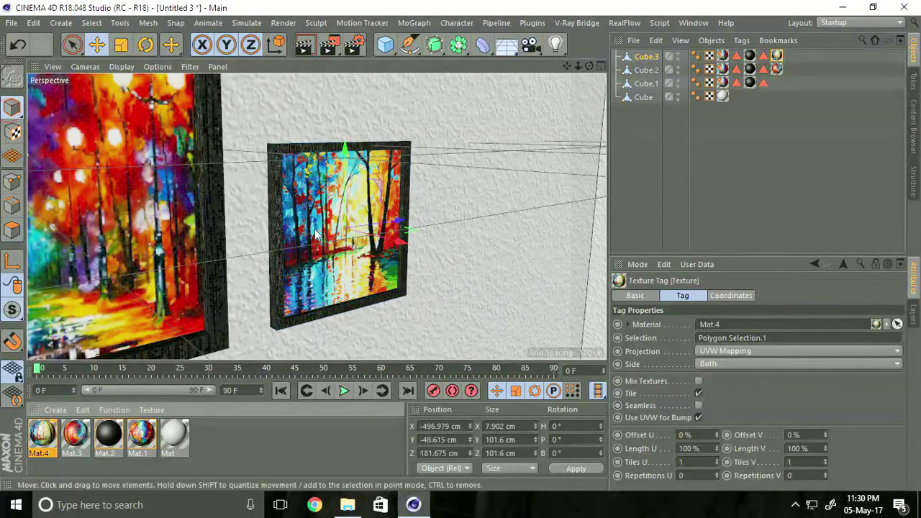
pyautogui.scroll(5, 333, 265)
pyautogui.scroll(-8, 291, 262)
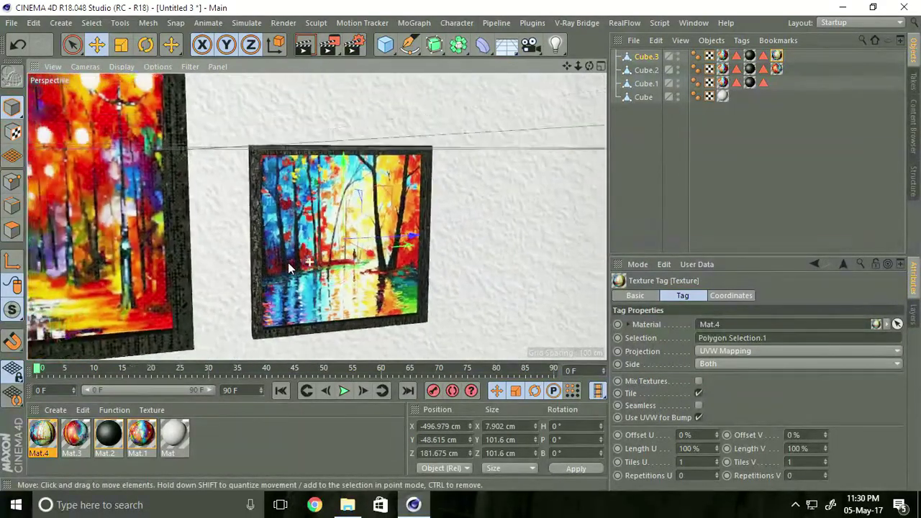
pyautogui.middleClick(315, 278)
pyautogui.press('F1')
# Step: Add an Area Light to the scene from the Light flyout
pyautogui.keyDown('alt'); pyautogui.moveTo(461, 243); pyautogui.dragTo(554, 144); pyautogui.keyUp('alt')
pyautogui.click(336, 246)
pyautogui.click(555, 47)
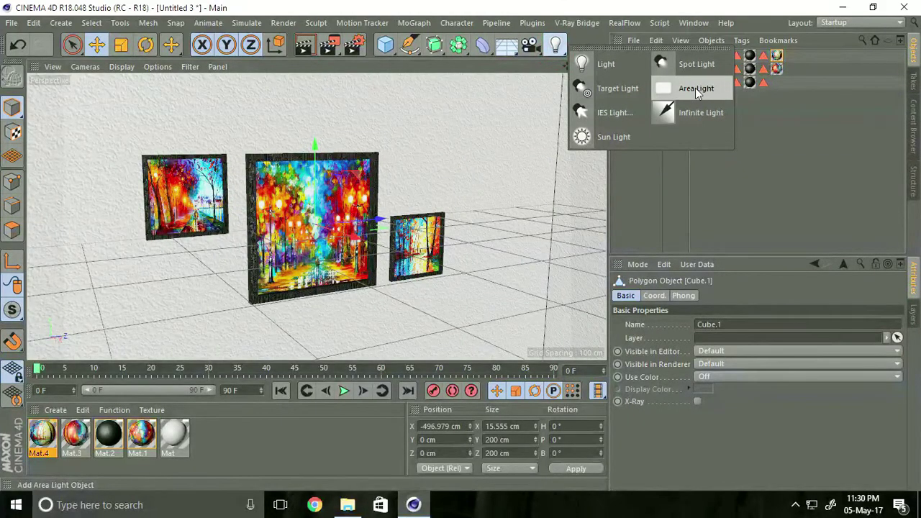
pyautogui.click(696, 89)
# Step: Rotate the area light to H 90° so it faces the paintings
pyautogui.keyDown('alt'); pyautogui.moveTo(496, 183); pyautogui.dragTo(332, 178); pyautogui.keyUp('alt')
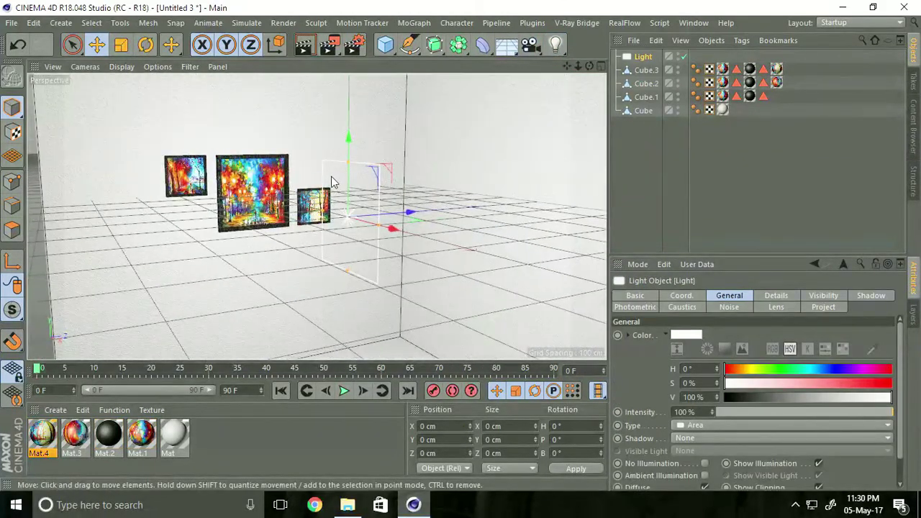
pyautogui.click(146, 44)
pyautogui.moveTo(336, 225); pyautogui.dragTo(479, 220)
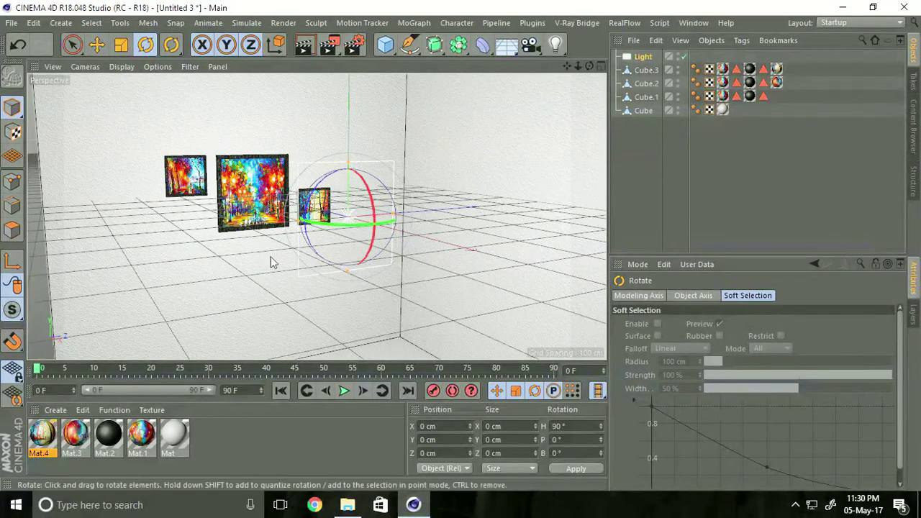
pyautogui.keyDown('alt'); pyautogui.moveTo(274, 261); pyautogui.dragTo(355, 261); pyautogui.keyUp('alt')
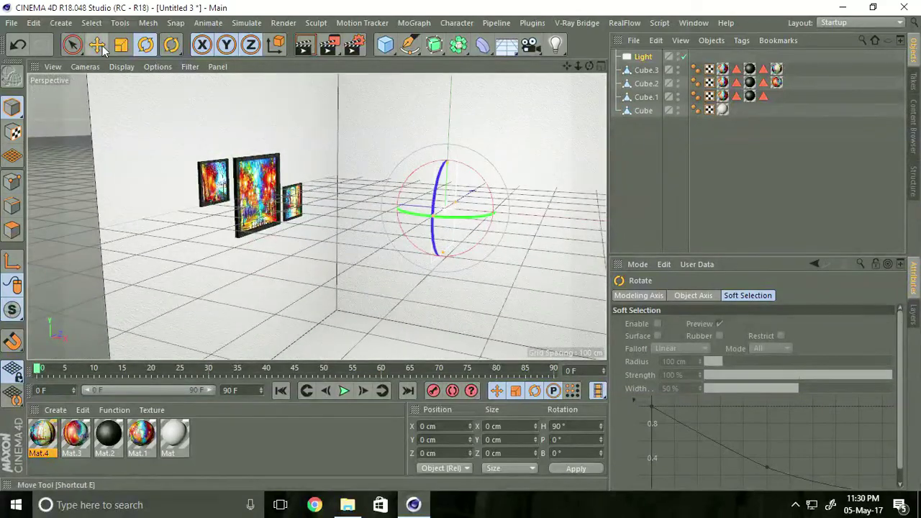
pyautogui.click(96, 45)
# Step: Set the area light's shadow to Shadow Maps (Soft) and its intensity to 90%
pyautogui.click(637, 59)
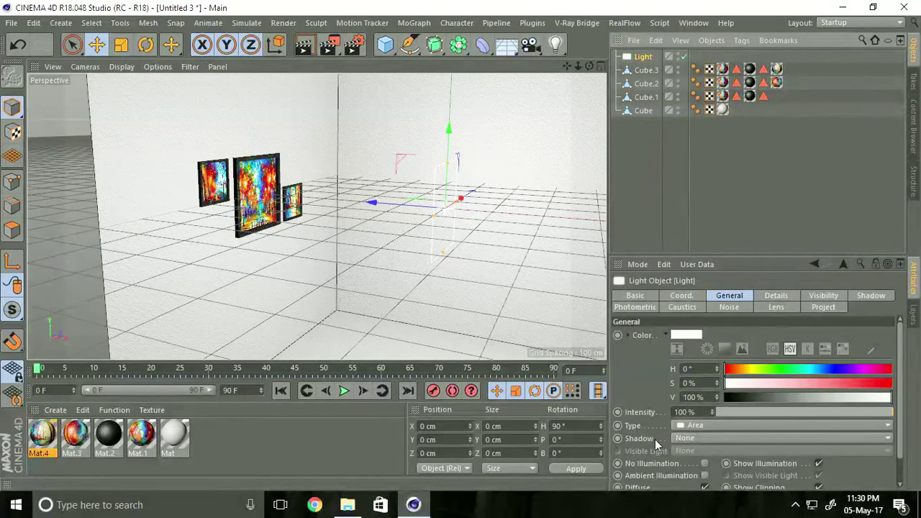
pyautogui.click(680, 438)
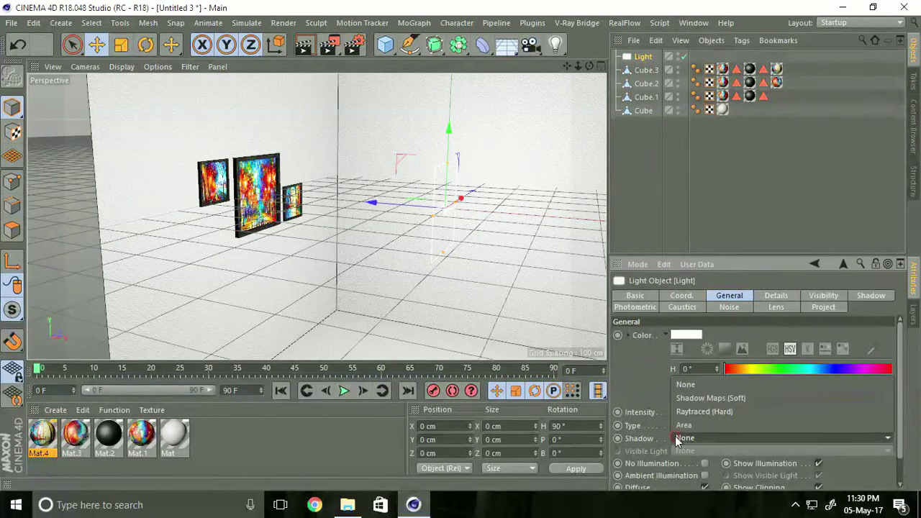
pyautogui.click(742, 400)
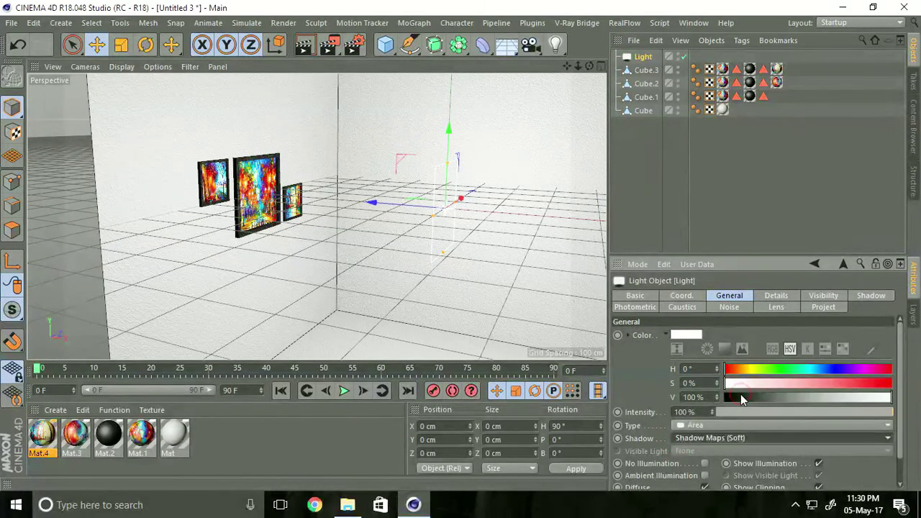
pyautogui.doubleClick(702, 410)
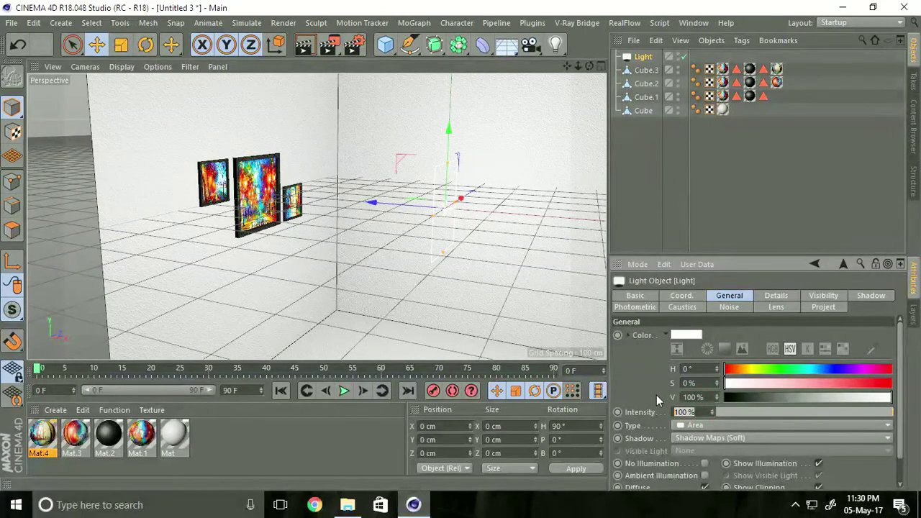
pyautogui.write('90')
pyautogui.press('Return')
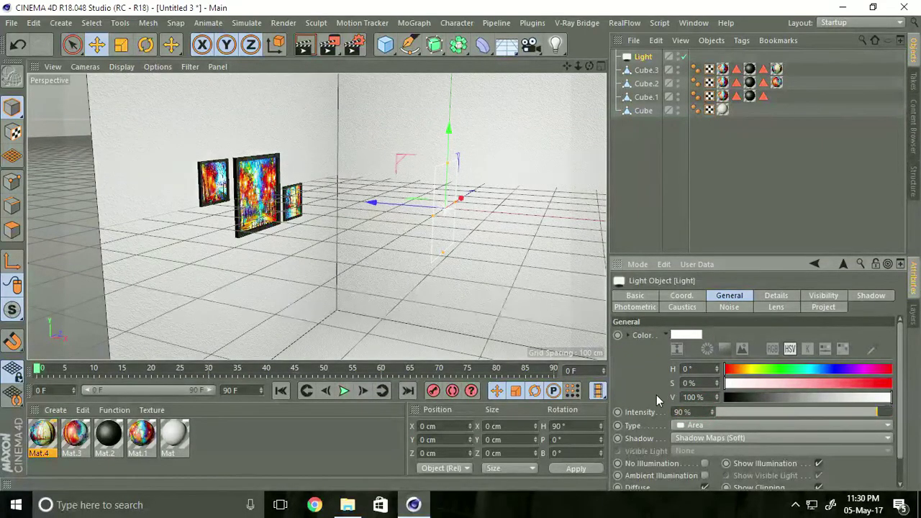
pyautogui.keyDown('alt'); pyautogui.moveTo(381, 243); pyautogui.dragTo(339, 199); pyautogui.keyUp('alt')
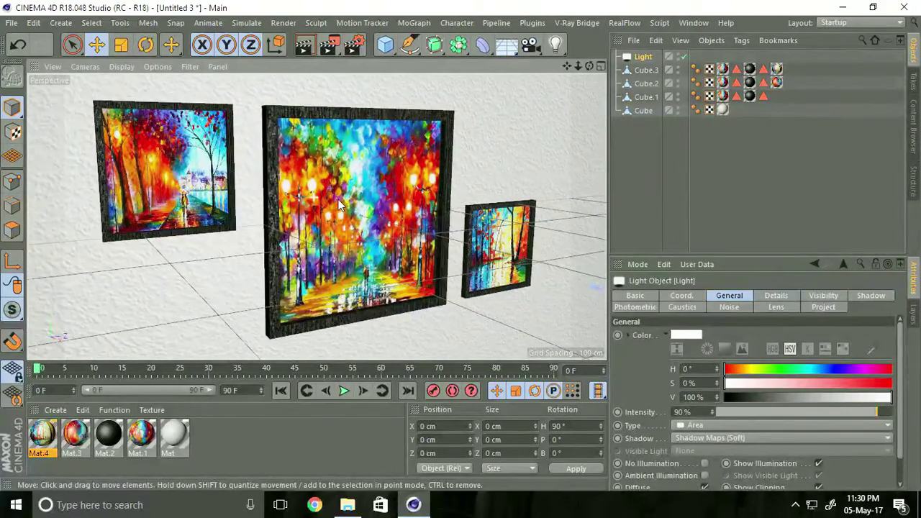
# Step: Add Global Illumination and Ambient Occlusion effects in Render Settings
pyautogui.click(356, 49)
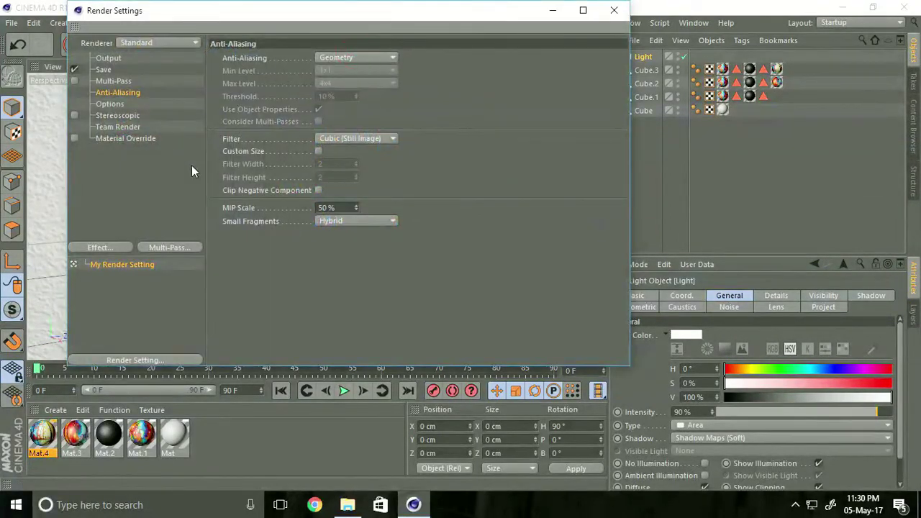
pyautogui.click(99, 248)
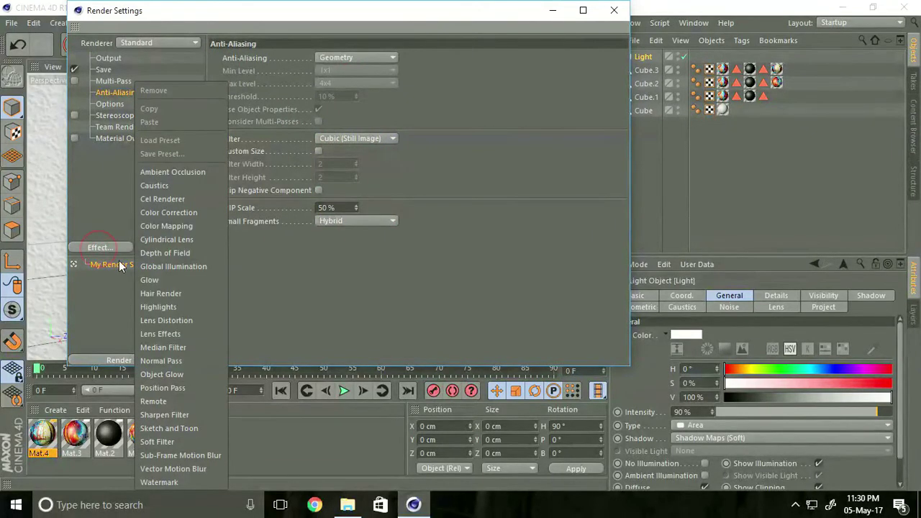
pyautogui.click(187, 265)
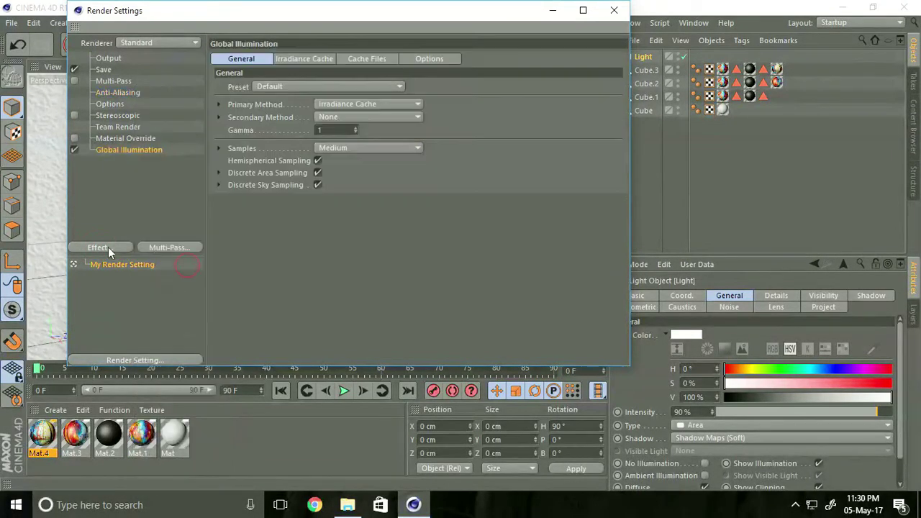
pyautogui.click(101, 247)
pyautogui.click(175, 186)
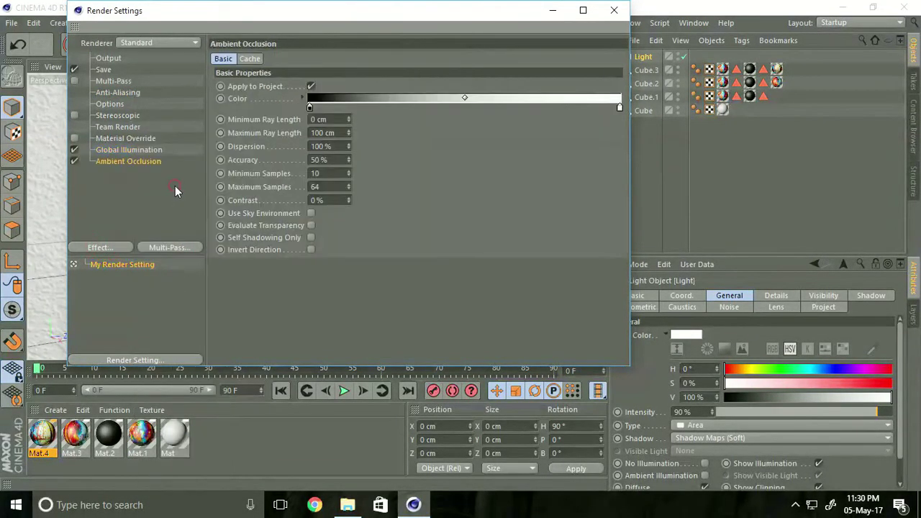
# Step: Set Anti-Aliasing to Best and render the scene to the Picture Viewer
pyautogui.click(115, 93)
pyautogui.click(346, 57)
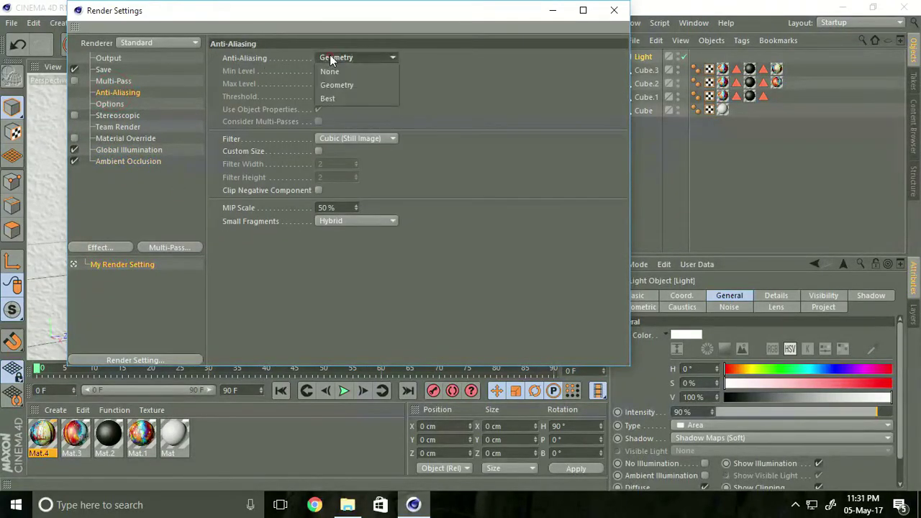
pyautogui.click(325, 98)
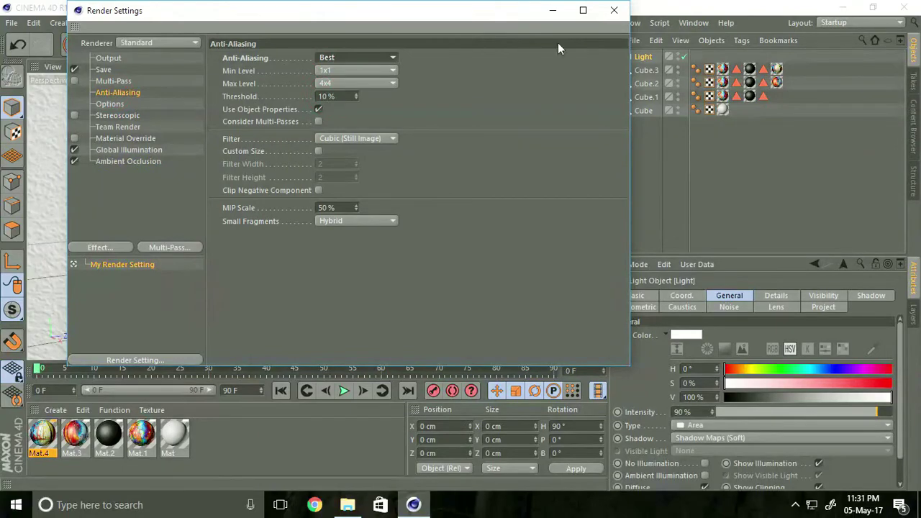
pyautogui.click(614, 10)
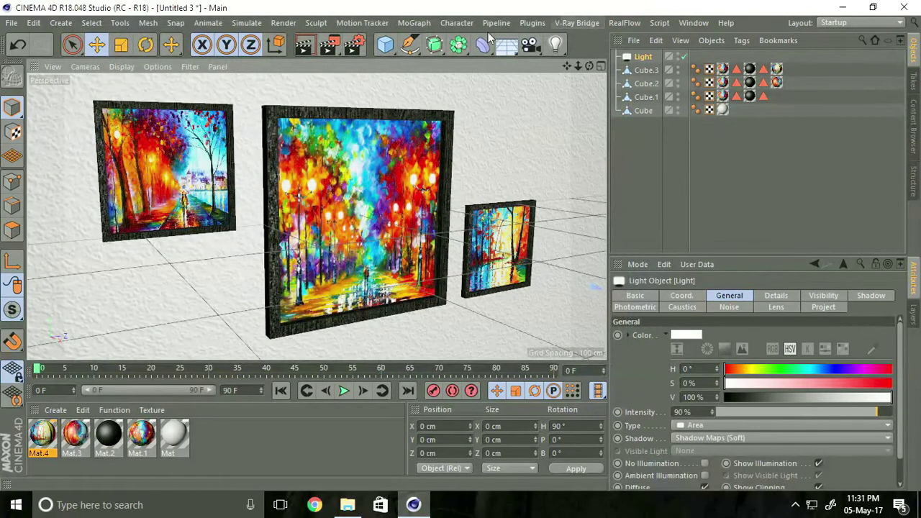
pyautogui.click(332, 48)
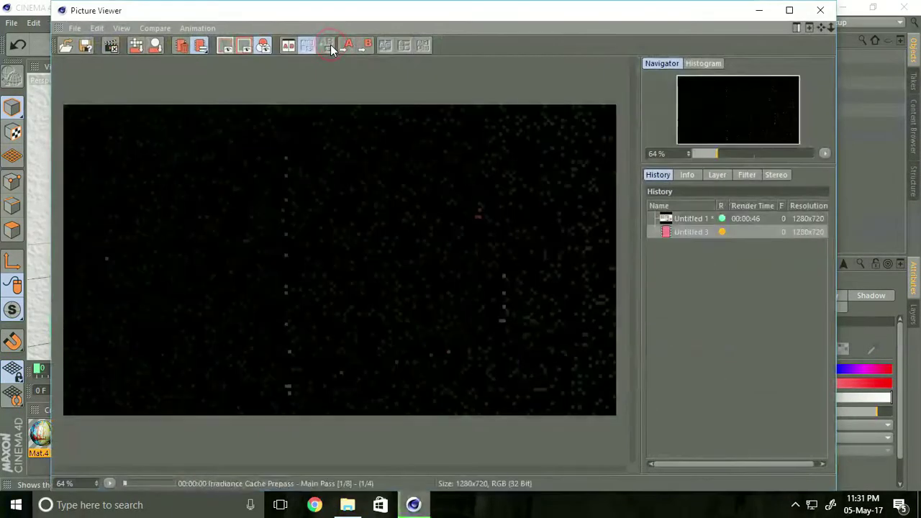